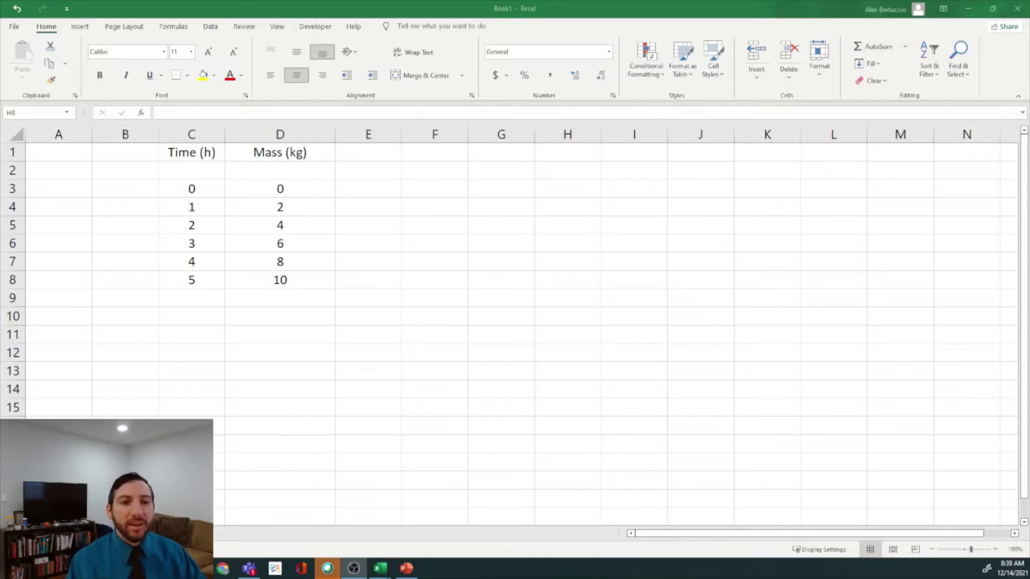
pyautogui.moveTo(202, 175); pyautogui.dragTo(205, 288)
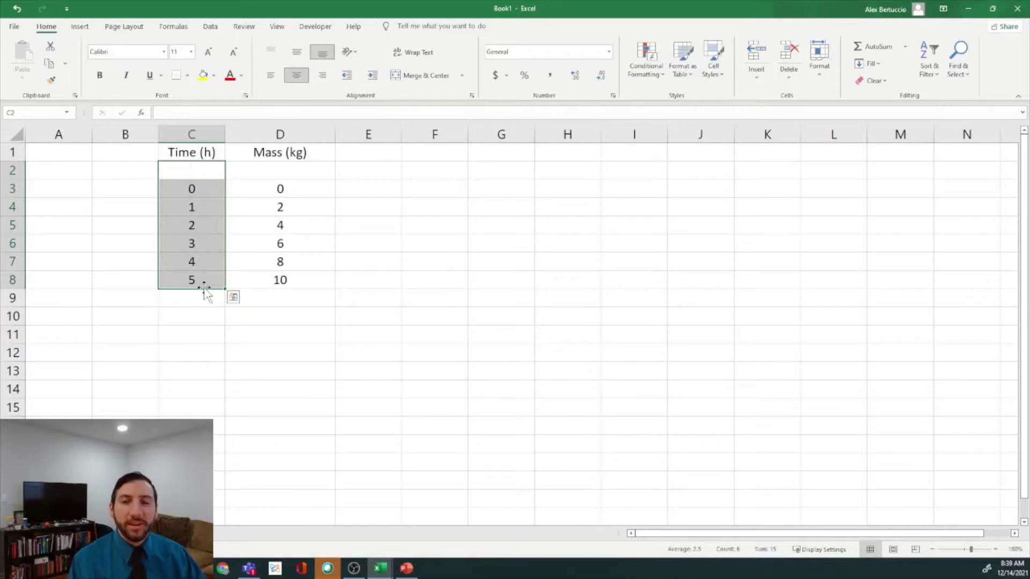
pyautogui.click(344, 186)
pyautogui.click(307, 152)
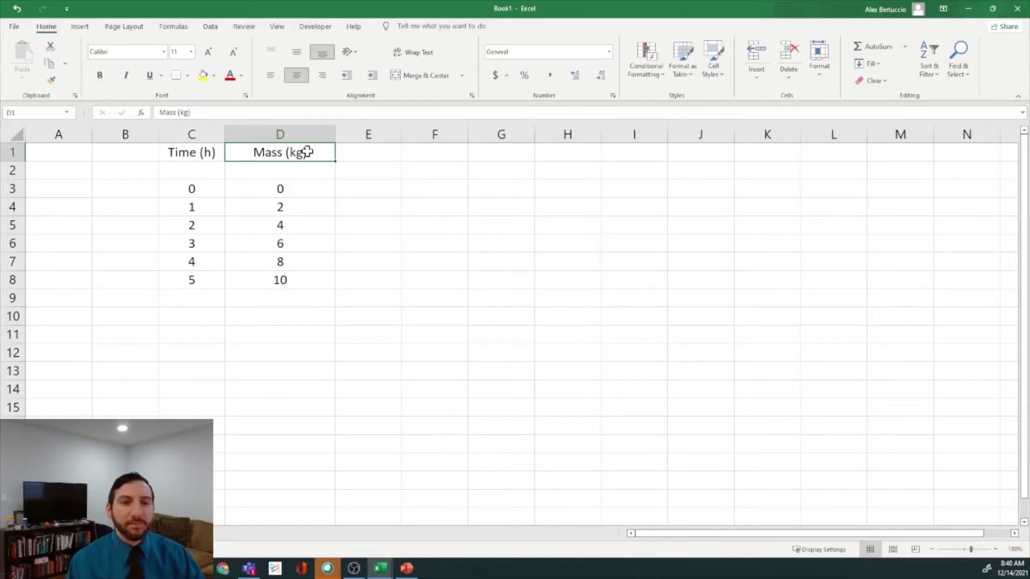
# - Insert a blank markers-only scatter chart from an empty cell and move it clear of the time and mass data
pyautogui.click(748, 315)
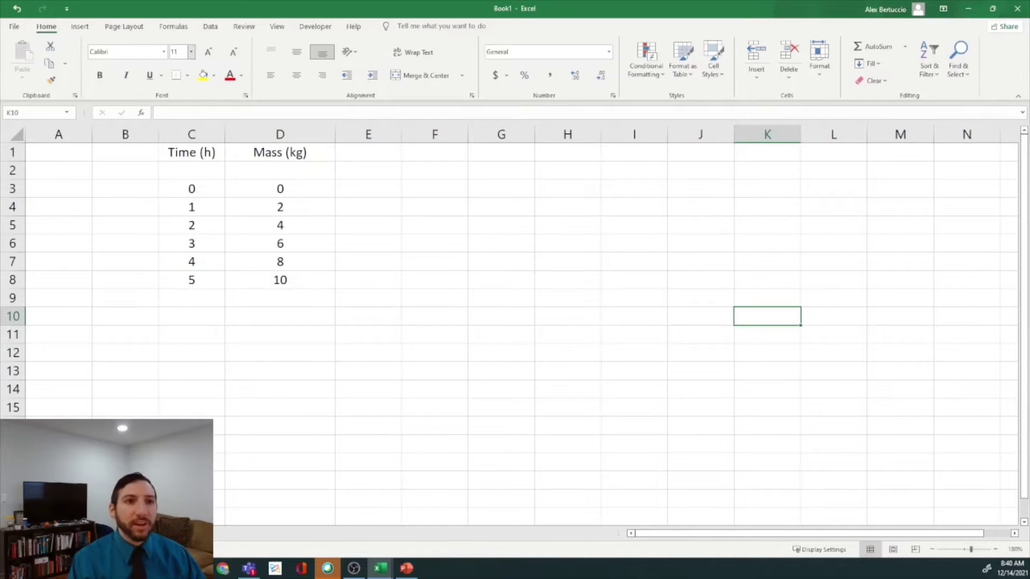
pyautogui.click(80, 26)
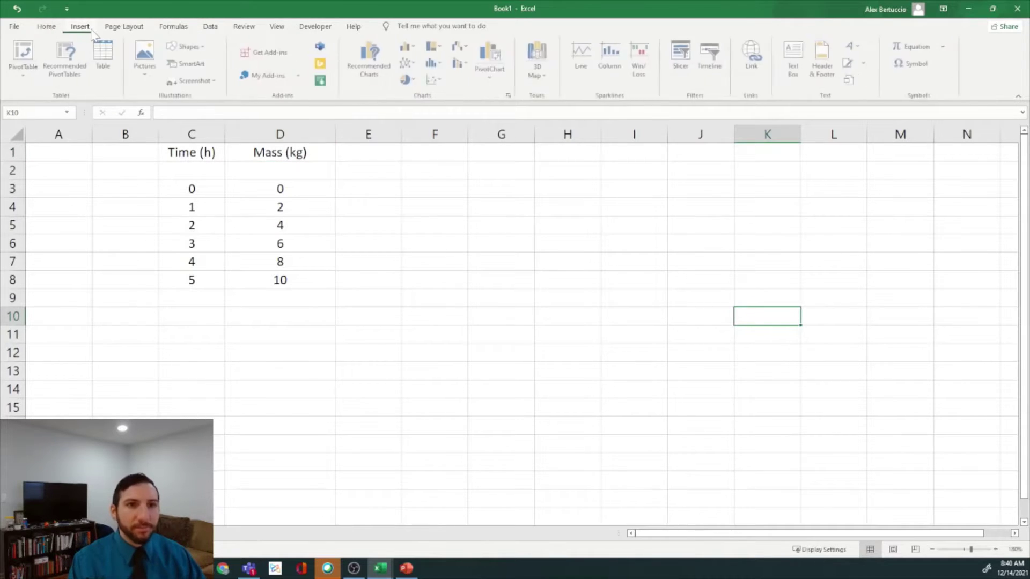
pyautogui.click(435, 80)
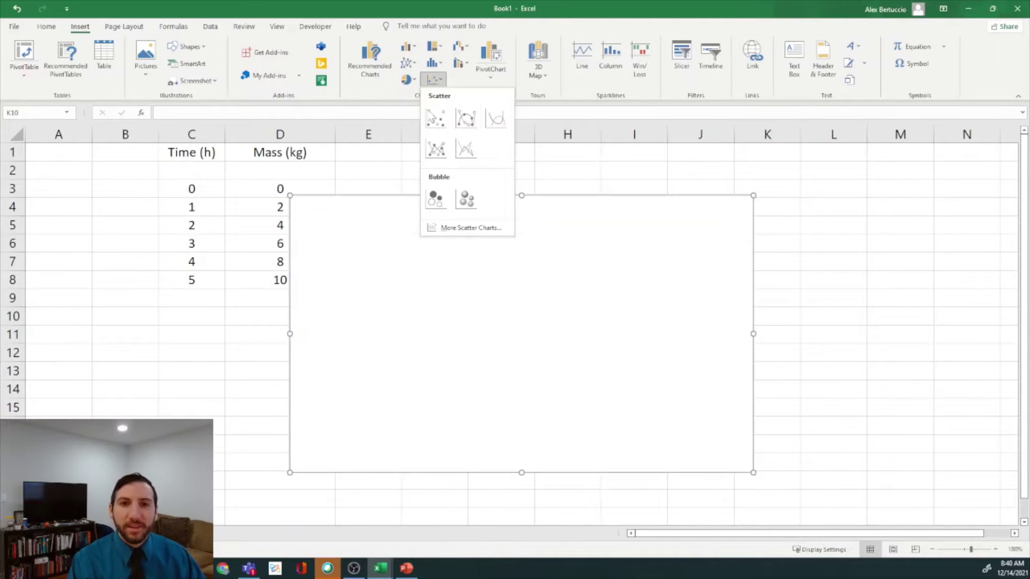
pyautogui.click(436, 118)
pyautogui.moveTo(563, 226); pyautogui.dragTo(636, 186)
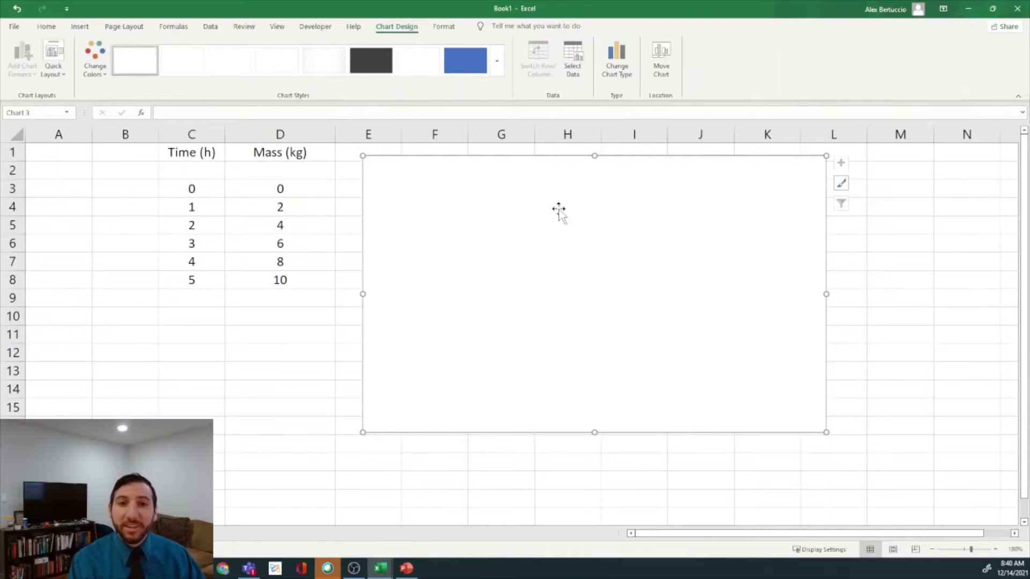
# - Add a new data series to the chart, using the time values in C3:C8 as its X values
pyautogui.rightClick(539, 252)
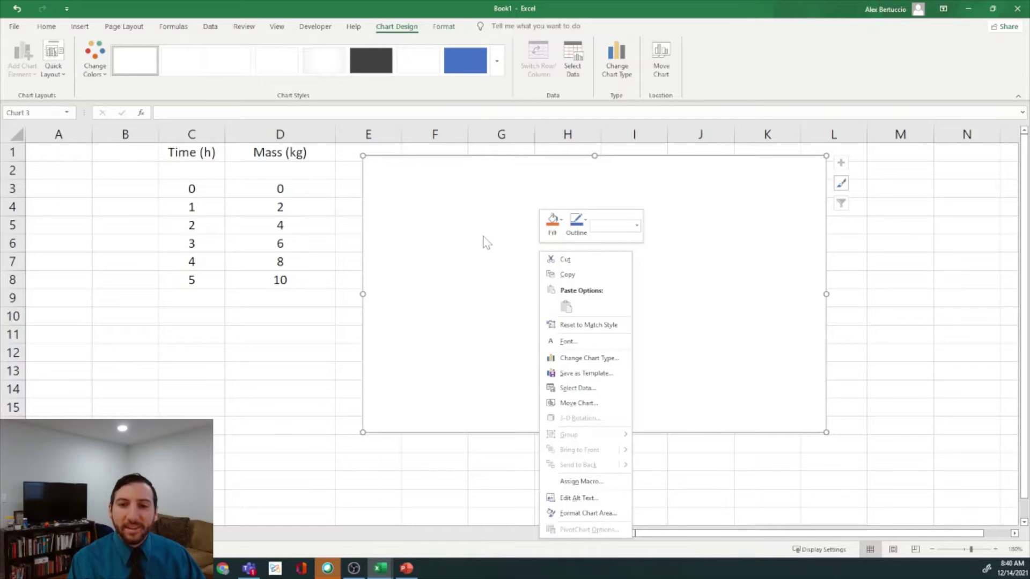
pyautogui.click(586, 395)
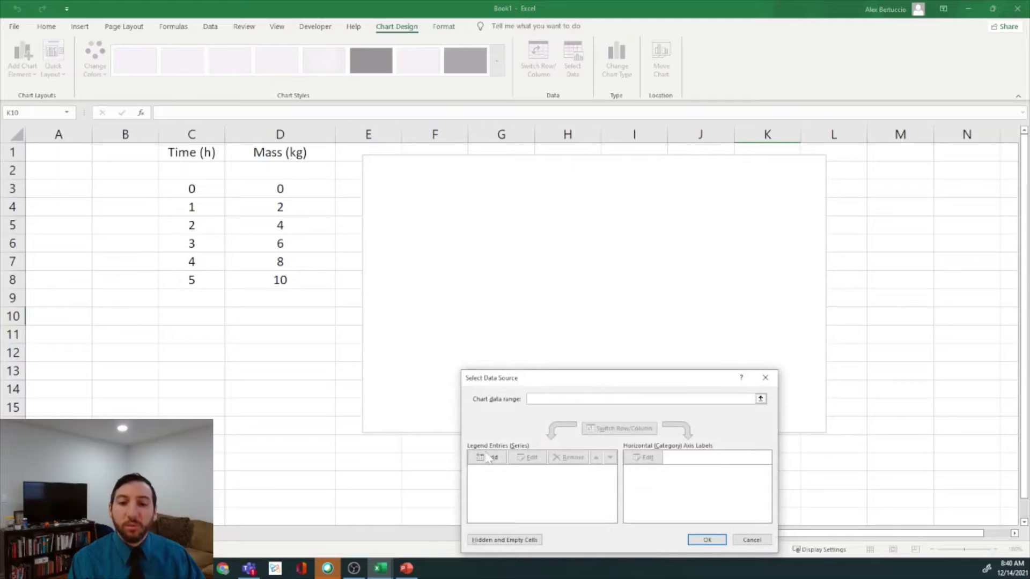
pyautogui.click(482, 459)
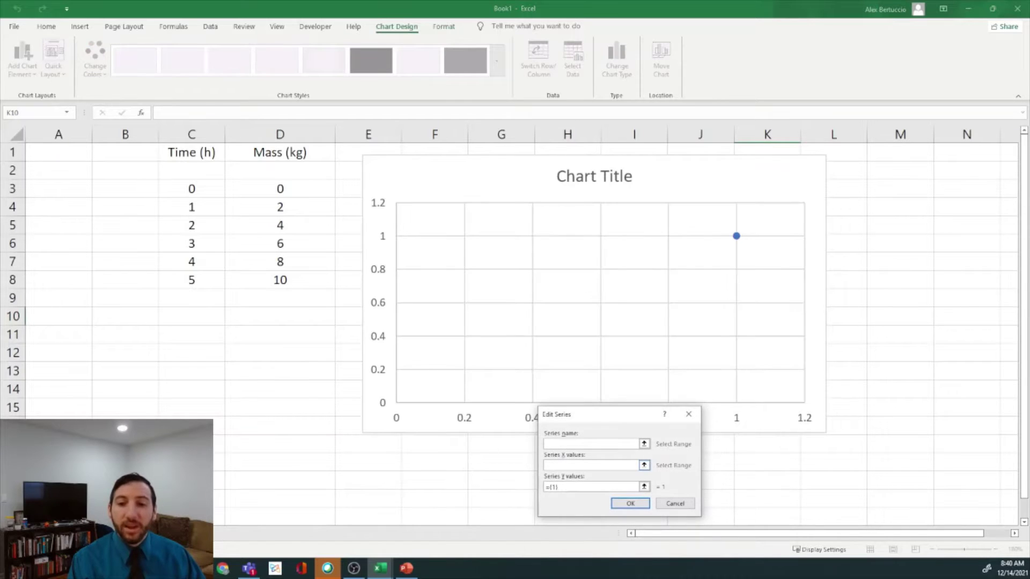
pyautogui.click(593, 465)
pyautogui.moveTo(190, 187); pyautogui.dragTo(192, 278)
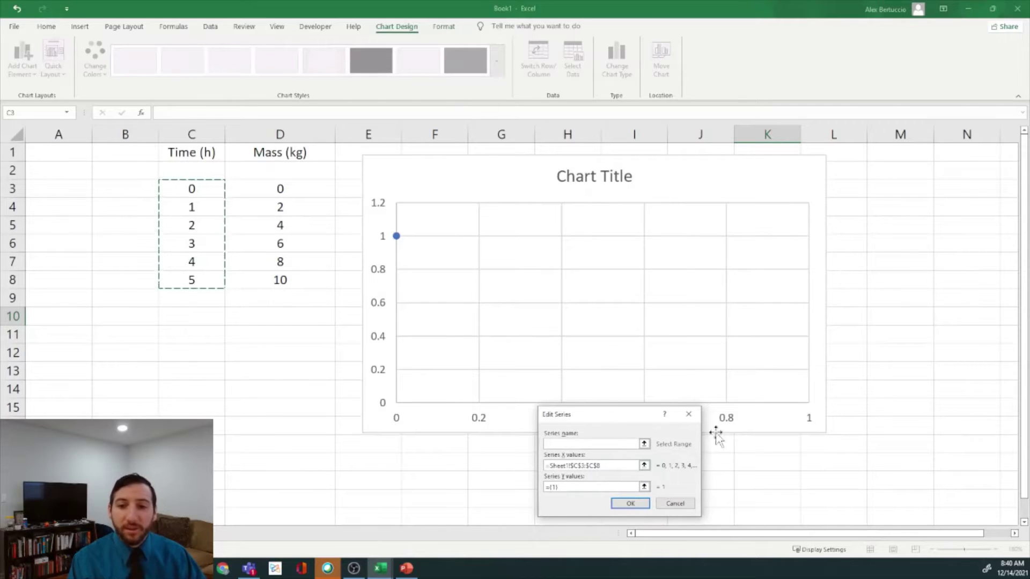
# - Set the series Y values to the mass data in D3:D8 and accept the chart's data source
pyautogui.click(586, 490)
pyautogui.moveTo(586, 489); pyautogui.dragTo(520, 486)
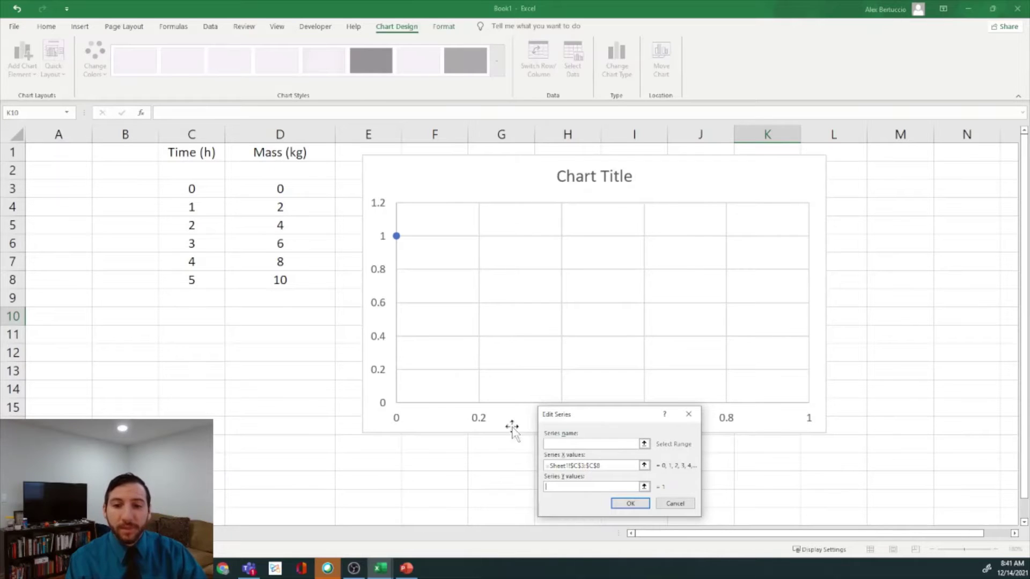
pyautogui.click(293, 186)
pyautogui.moveTo(292, 186); pyautogui.dragTo(281, 283)
pyautogui.click(650, 507)
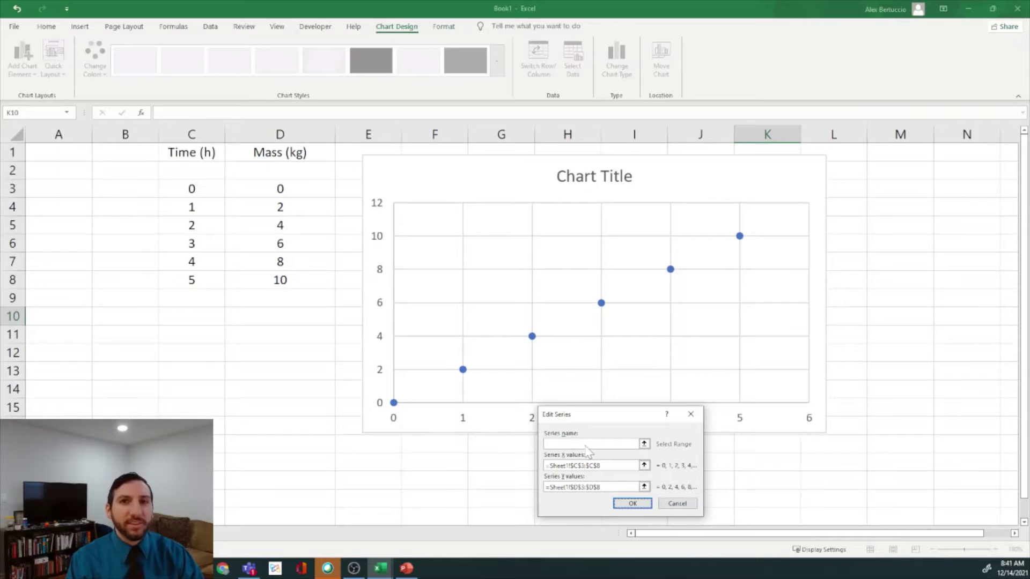
pyautogui.click(633, 503)
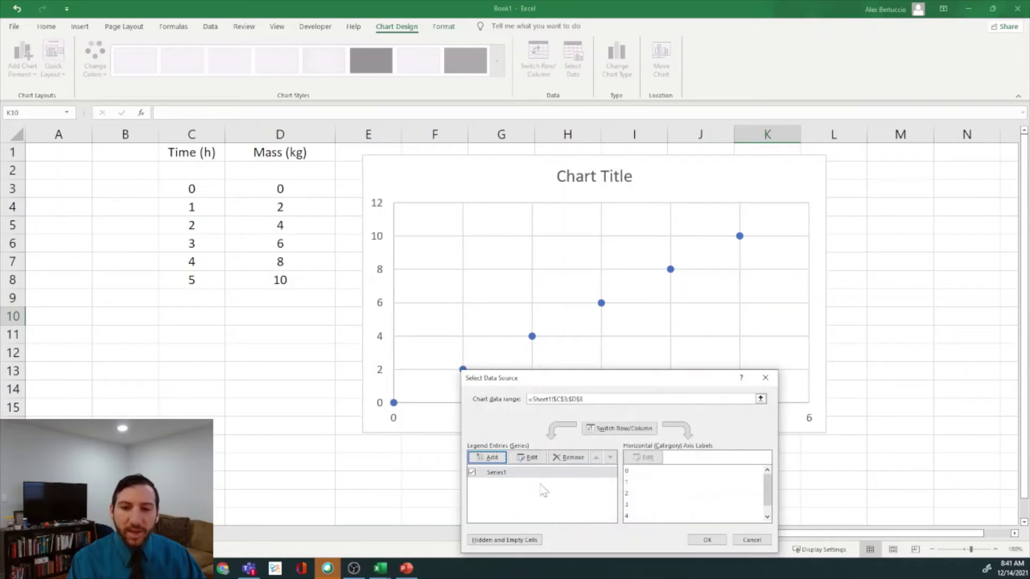
pyautogui.click(707, 540)
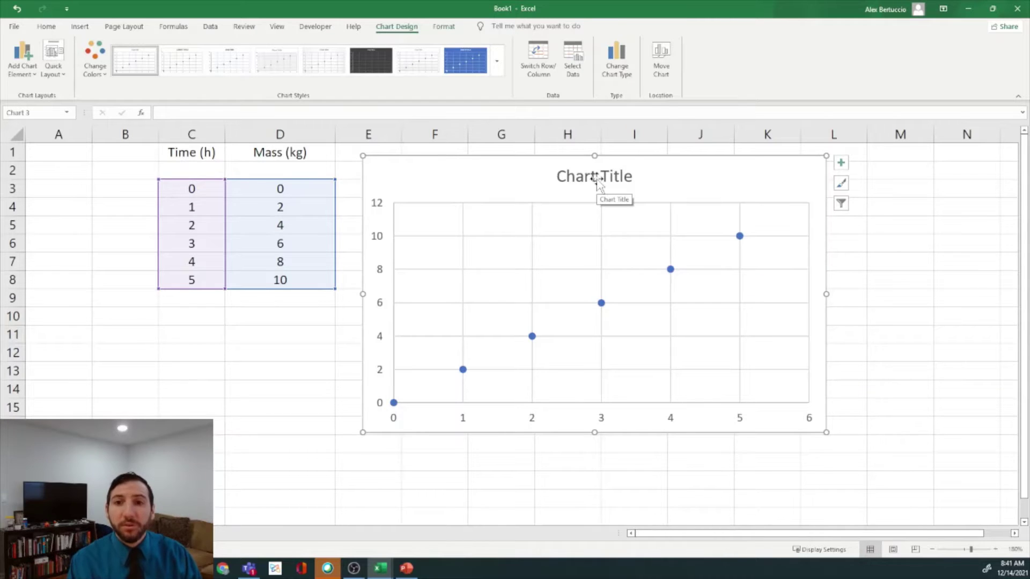
# - Delete the chart title from the scatter chart
pyautogui.click(595, 179)
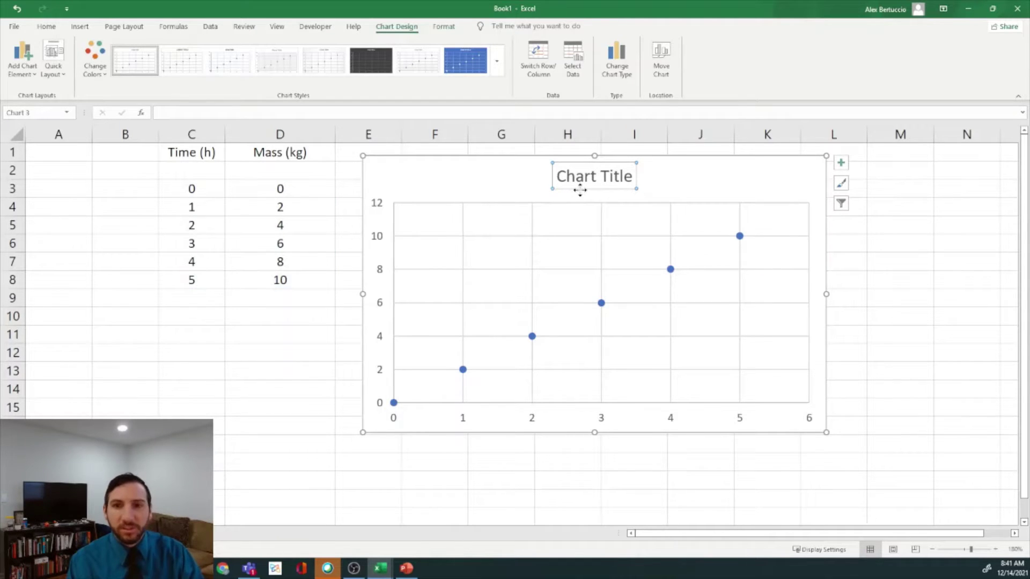
pyautogui.press('Delete')
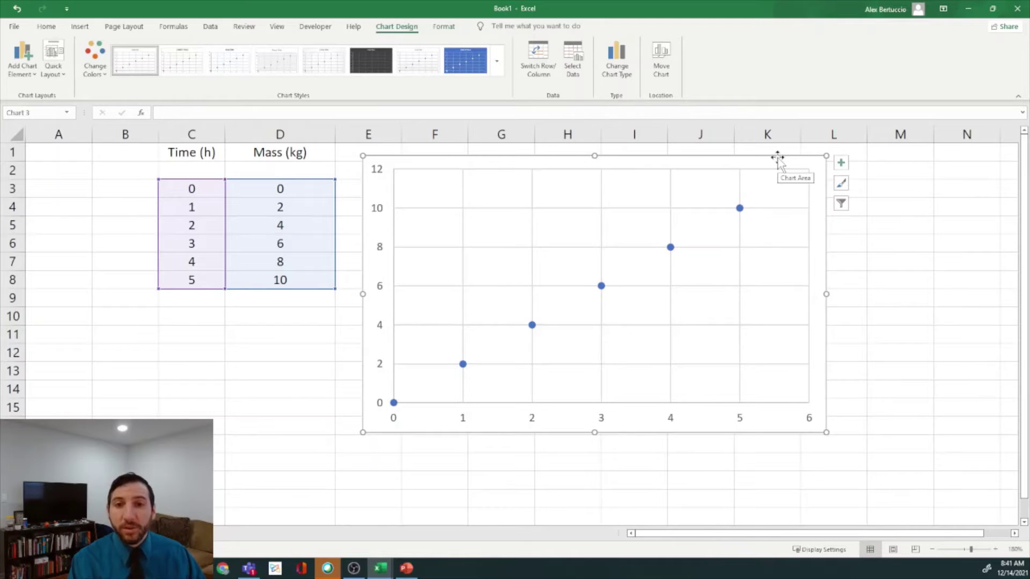
pyautogui.click(841, 163)
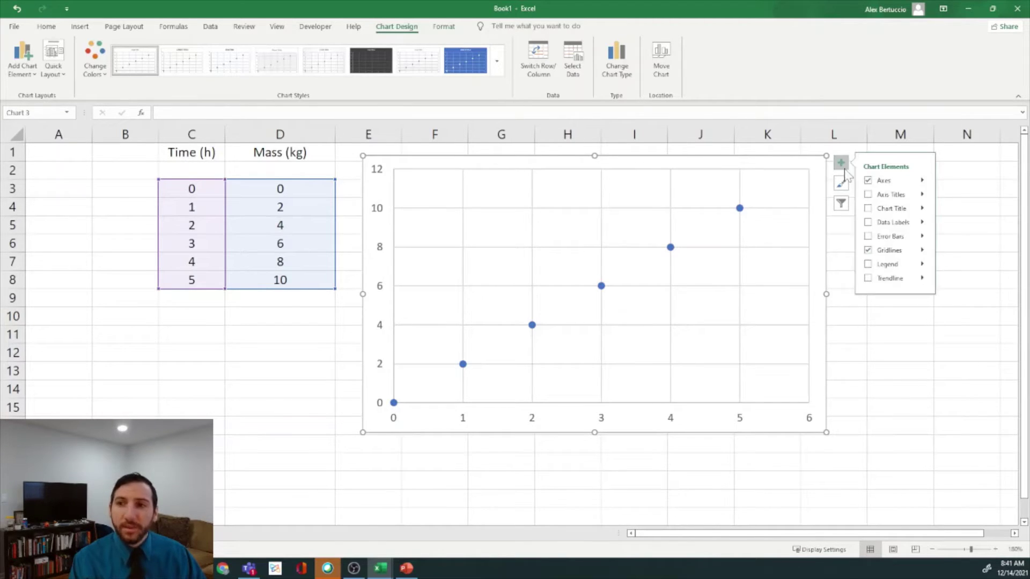
pyautogui.click(869, 195)
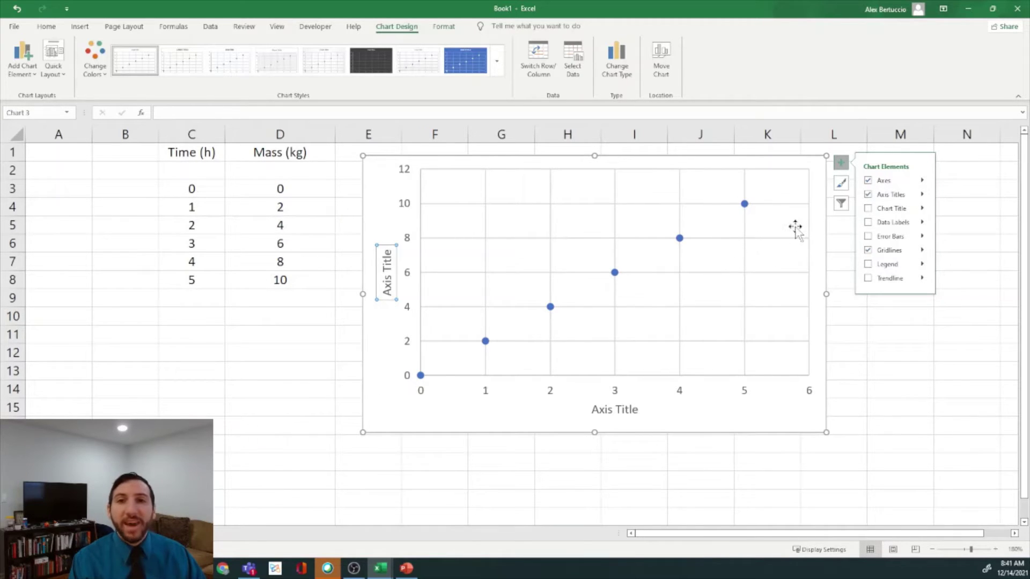
pyautogui.click(868, 195)
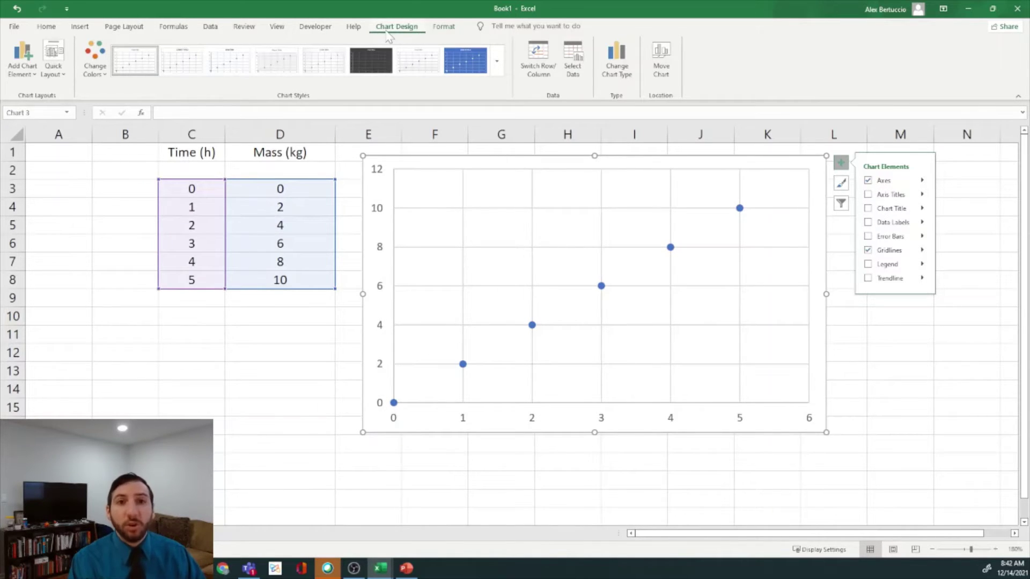
# - Add a primary horizontal and a primary vertical axis title to the chart
pyautogui.click(26, 64)
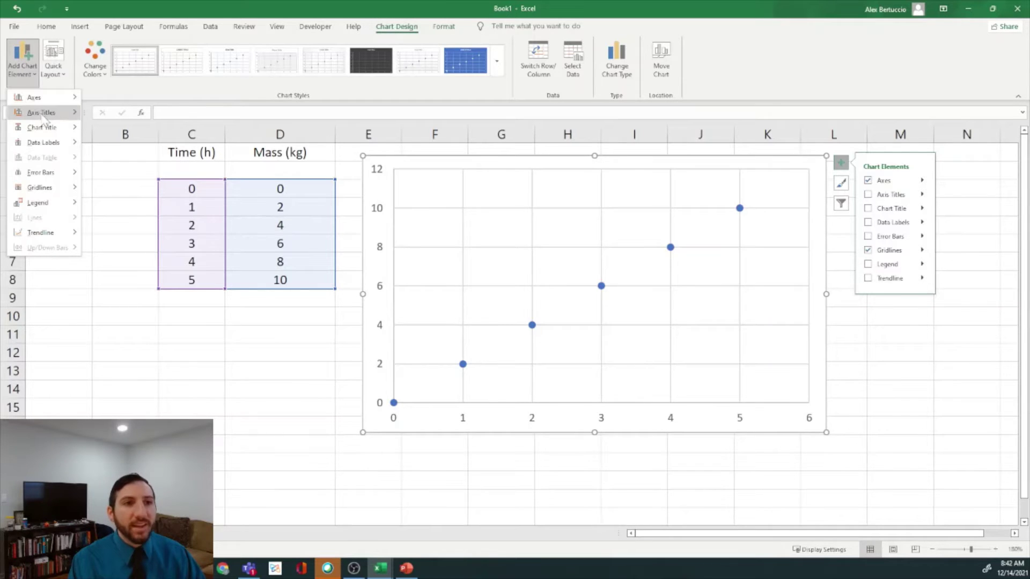
pyautogui.moveTo(43, 114)
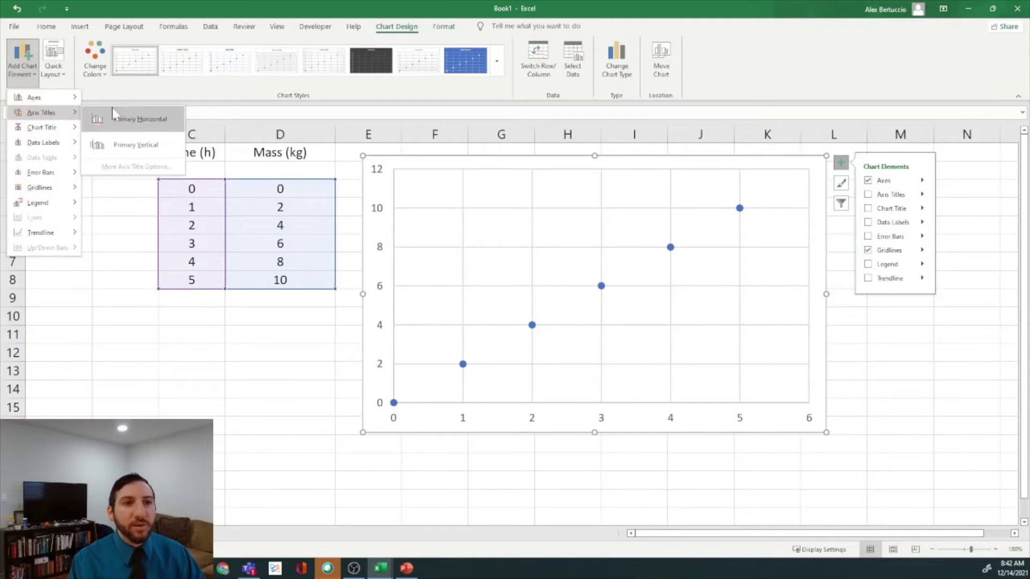
pyautogui.click(147, 127)
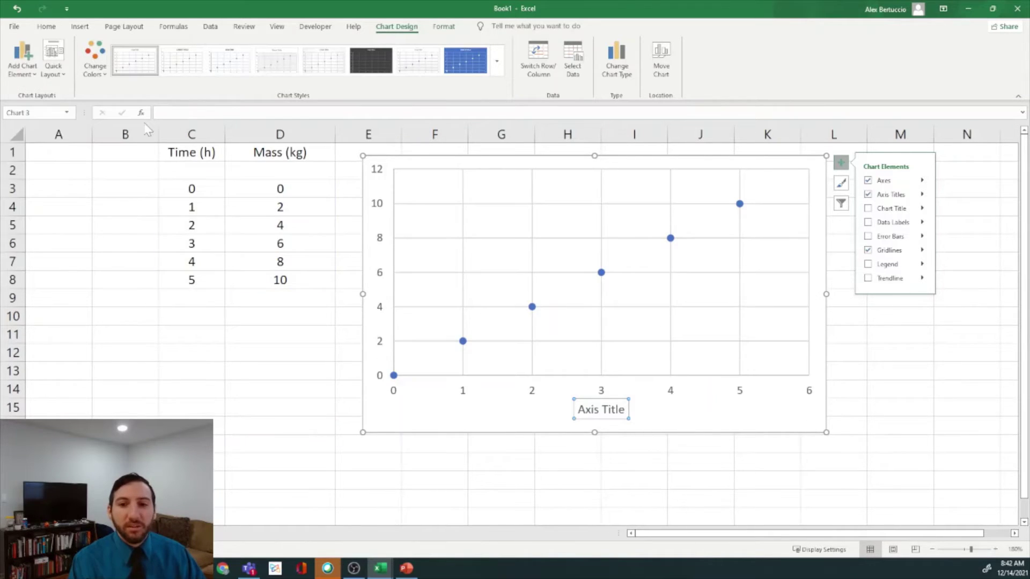
pyautogui.click(24, 63)
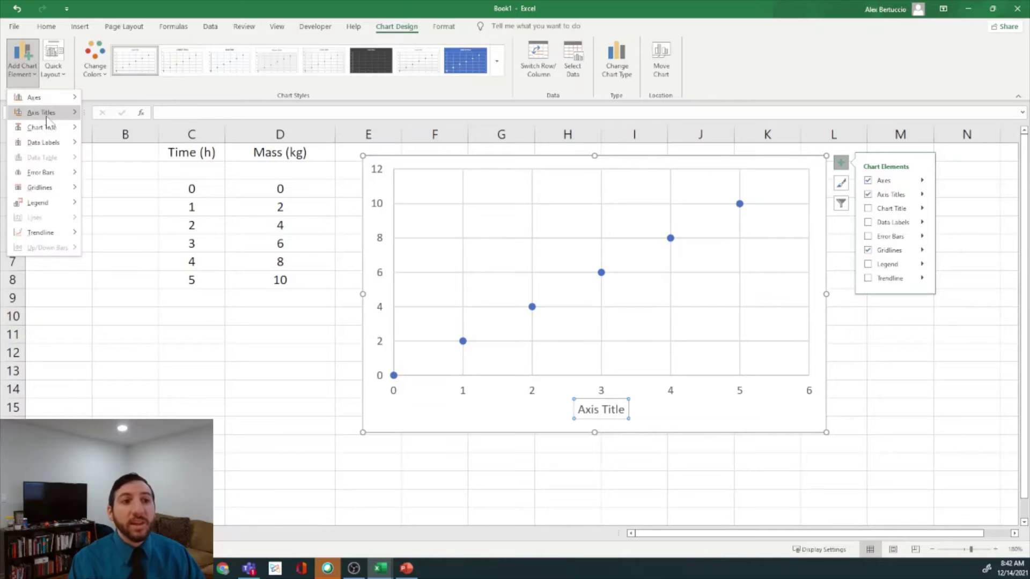
pyautogui.moveTo(46, 113)
pyautogui.click(160, 146)
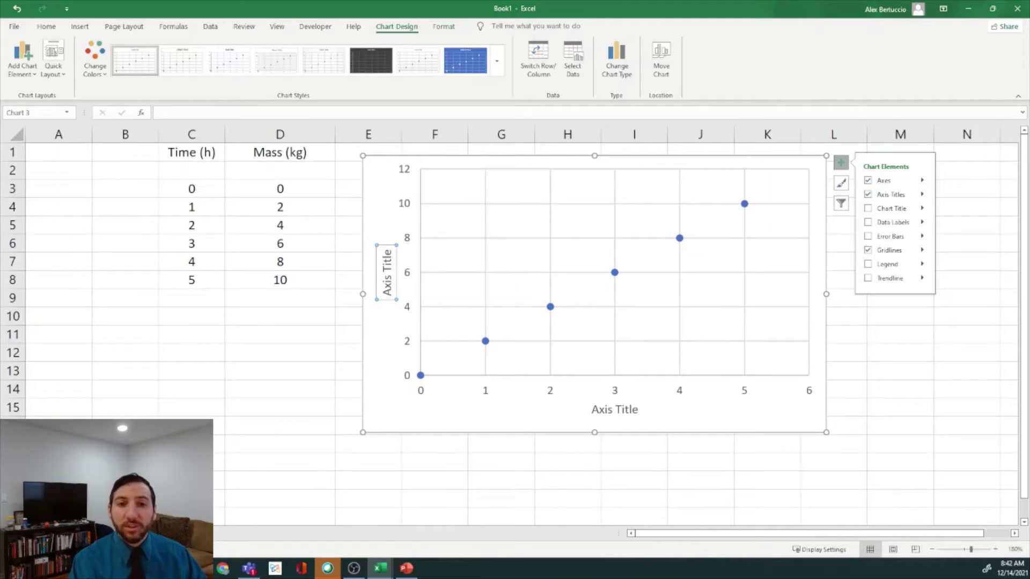
# - Label the vertical axis "Mass (kg)" and the horizontal axis "Time (h)"
pyautogui.click(386, 294)
pyautogui.moveTo(386, 294); pyautogui.dragTo(386, 248)
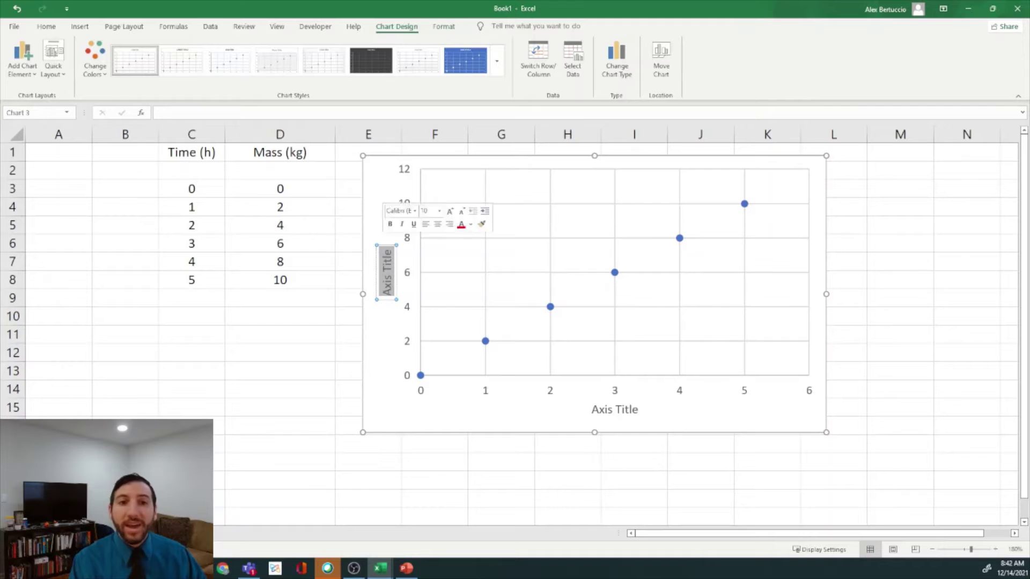
pyautogui.write('Mass')
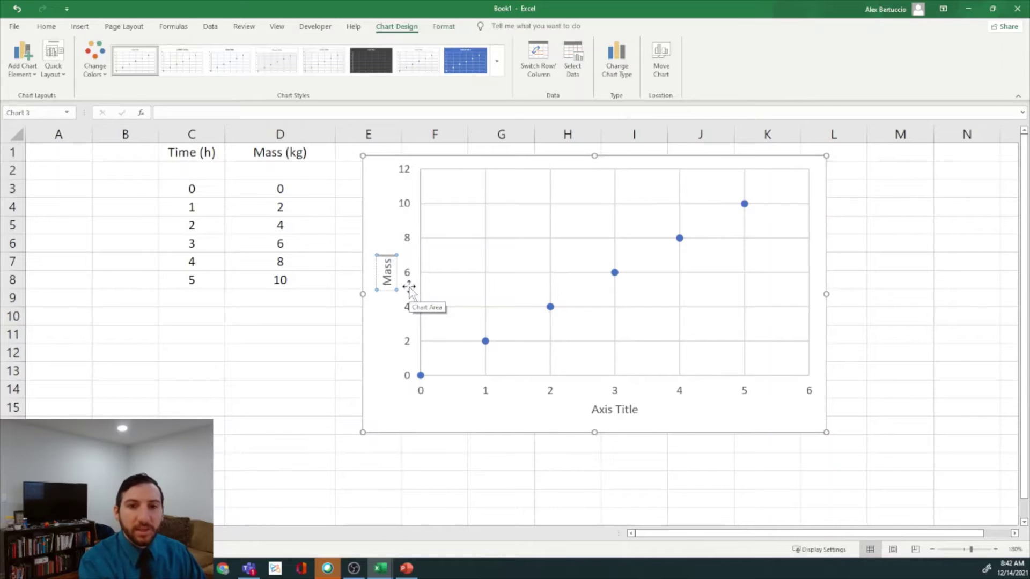
pyautogui.write(' (kg)')
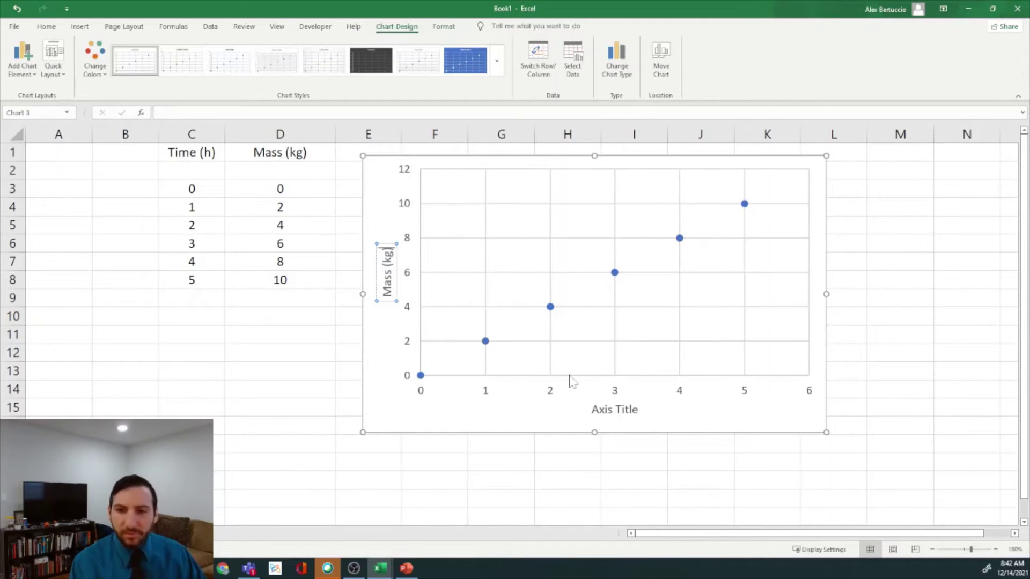
pyautogui.click(615, 408)
pyautogui.moveTo(591, 409); pyautogui.dragTo(640, 410)
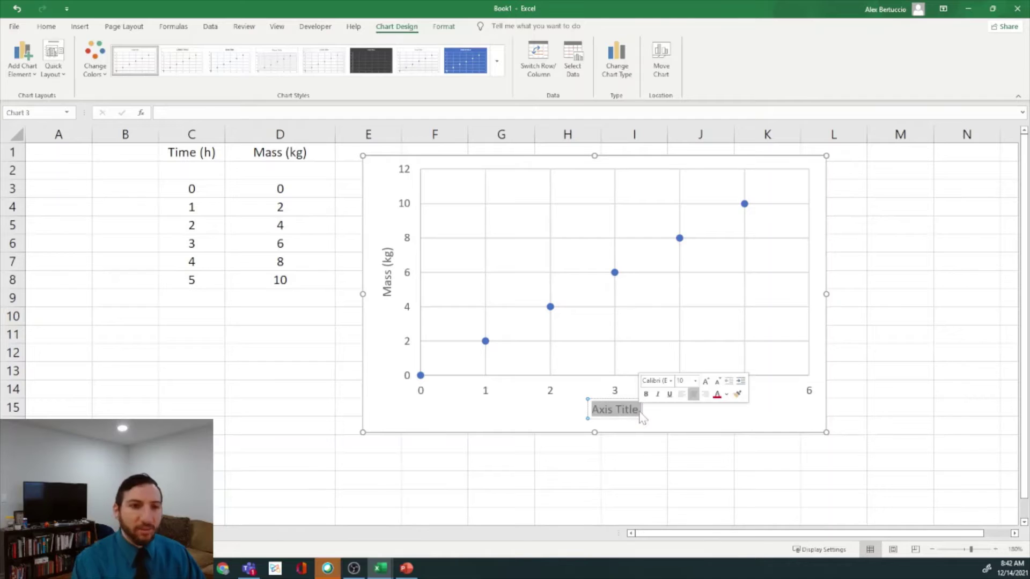
pyautogui.write('Time (h)')
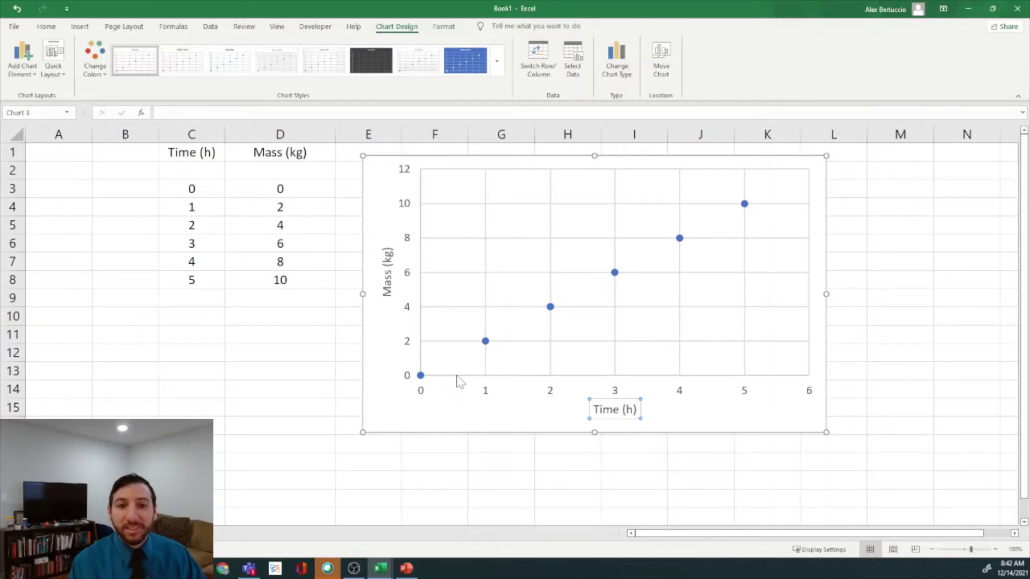
# - Change the font color of the vertical axis title and the vertical axis numbers to black
pyautogui.click(47, 28)
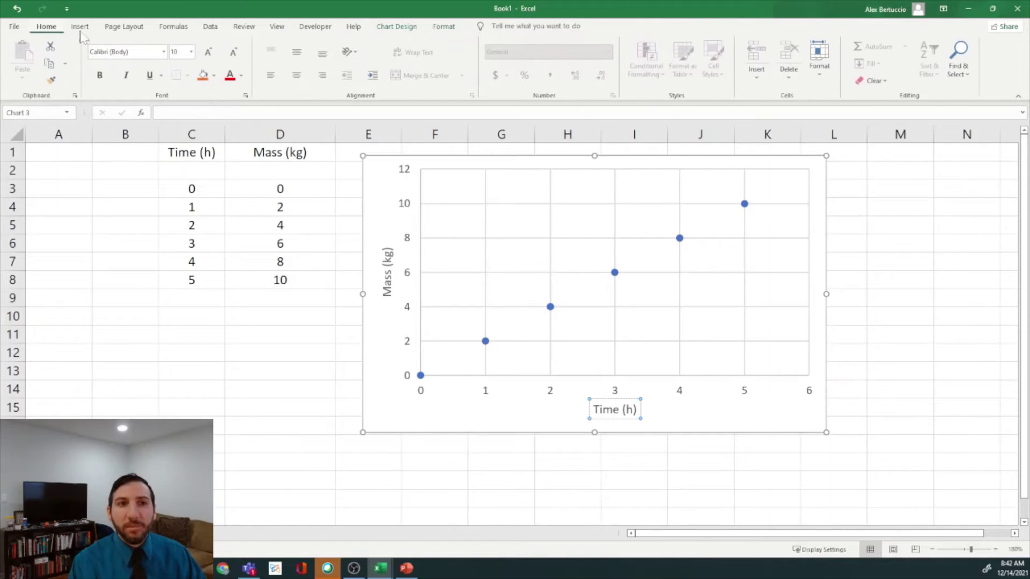
pyautogui.click(387, 276)
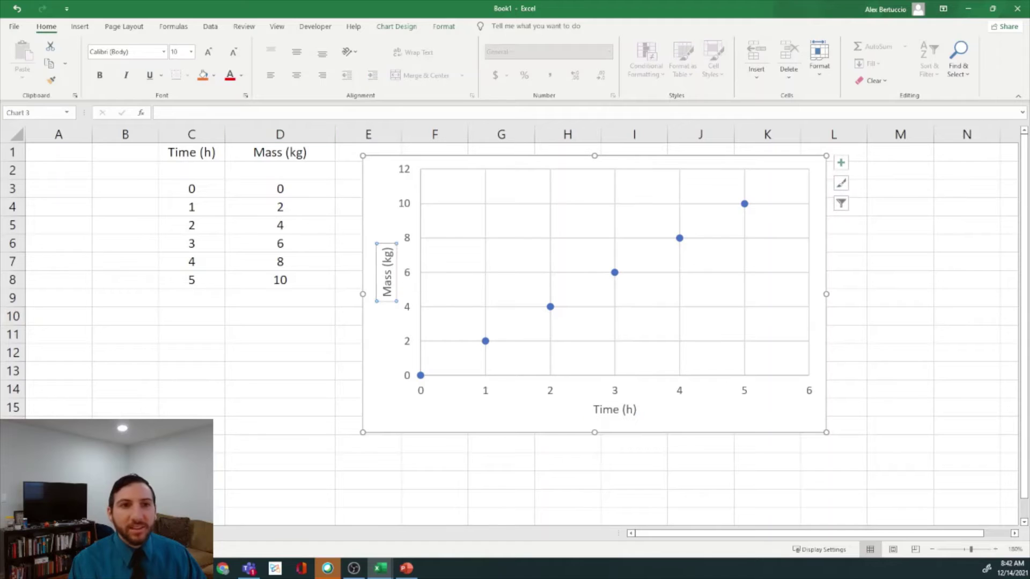
pyautogui.click(242, 75)
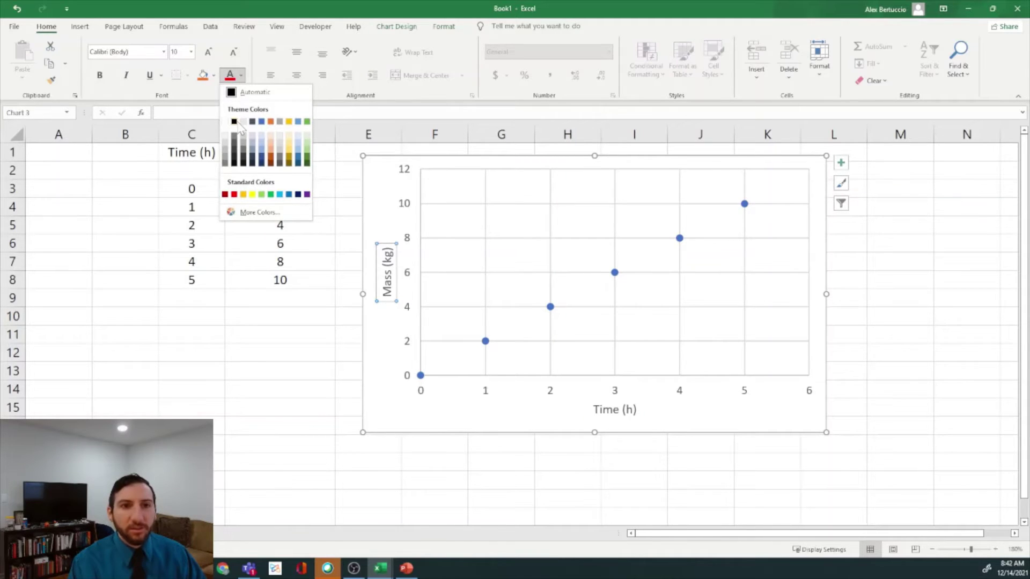
pyautogui.click(235, 121)
pyautogui.click(410, 308)
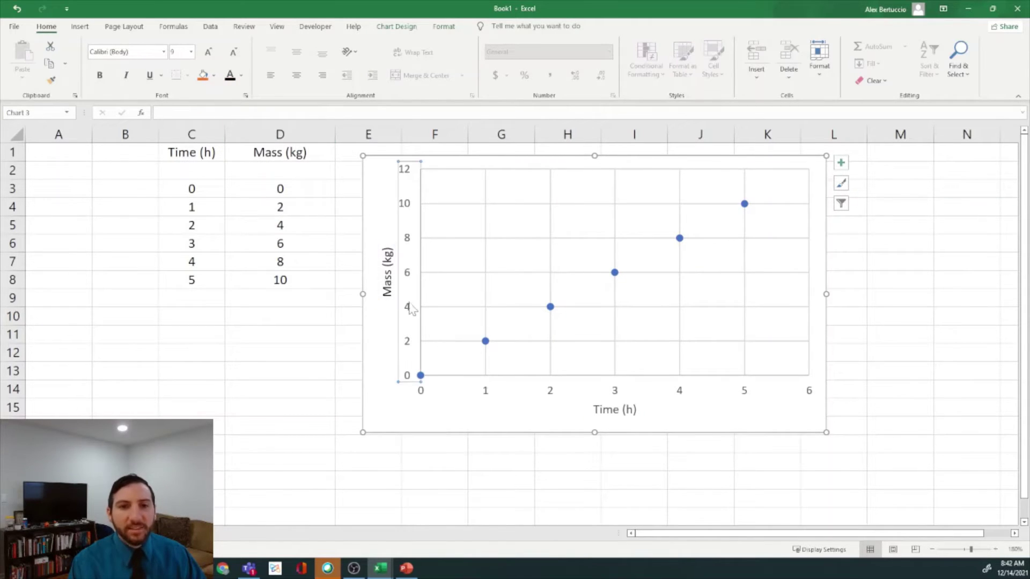
pyautogui.click(229, 76)
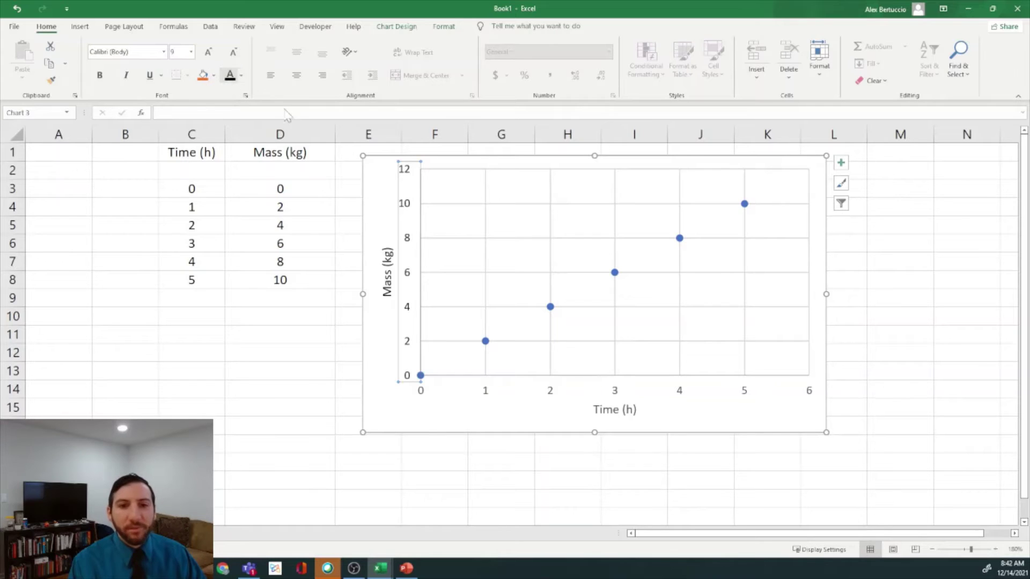
# - Change the font color of the horizontal axis numbers and the horizontal axis title to black
pyautogui.click(485, 394)
pyautogui.click(229, 79)
pyautogui.click(616, 408)
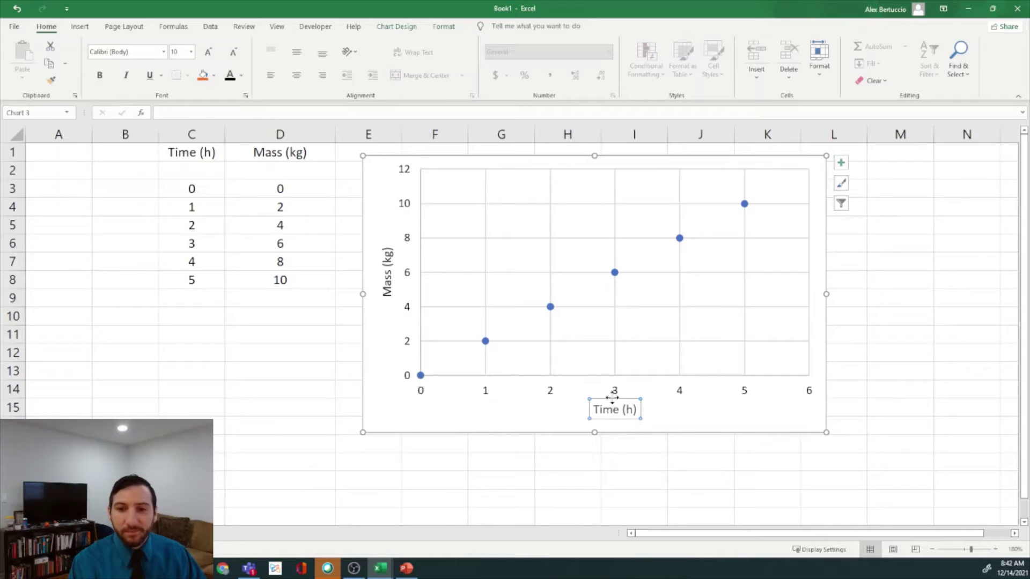
pyautogui.click(230, 77)
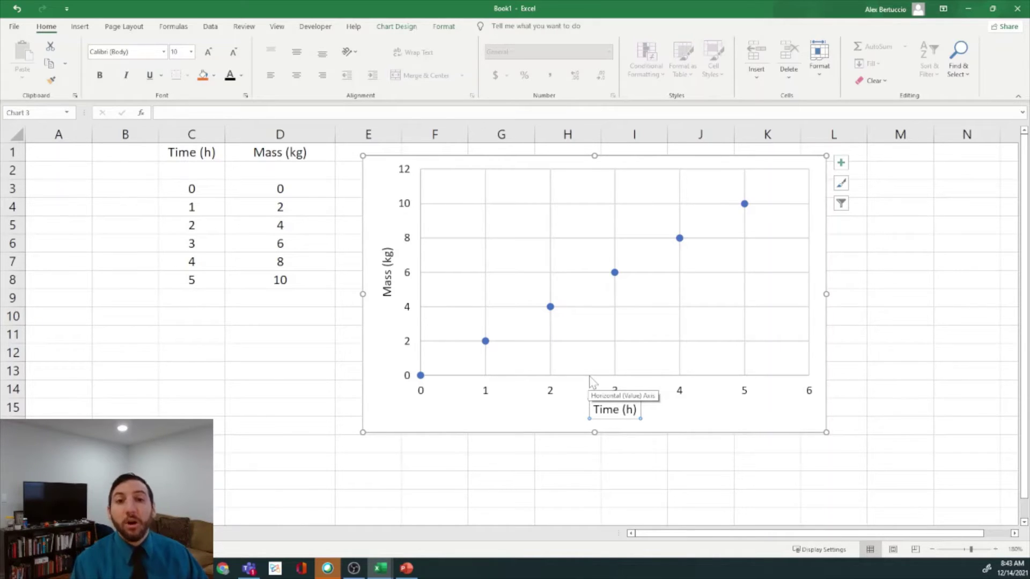
# - Format the chart's vertical axis line as a solid black line
pyautogui.click(408, 315)
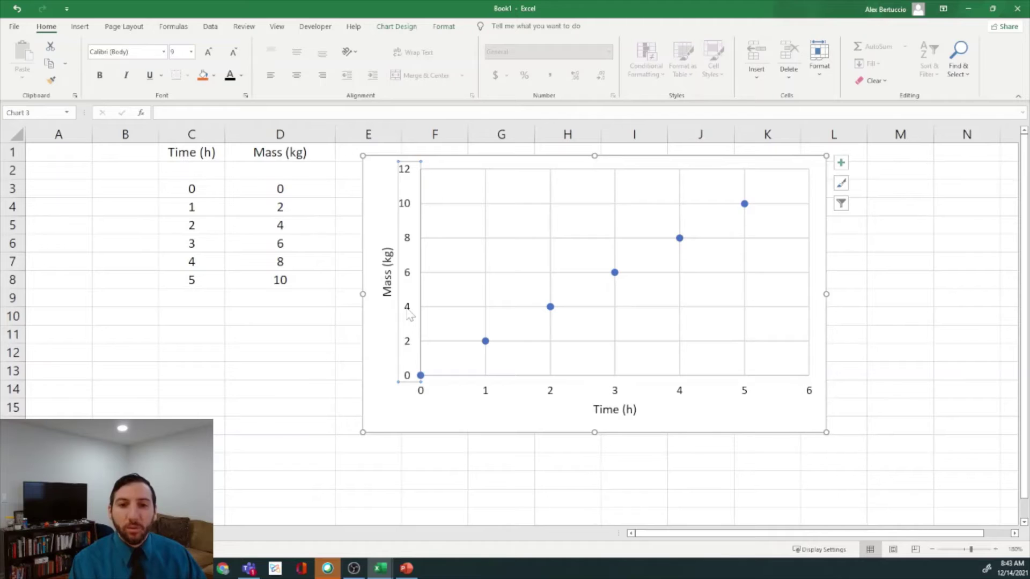
pyautogui.rightClick(409, 315)
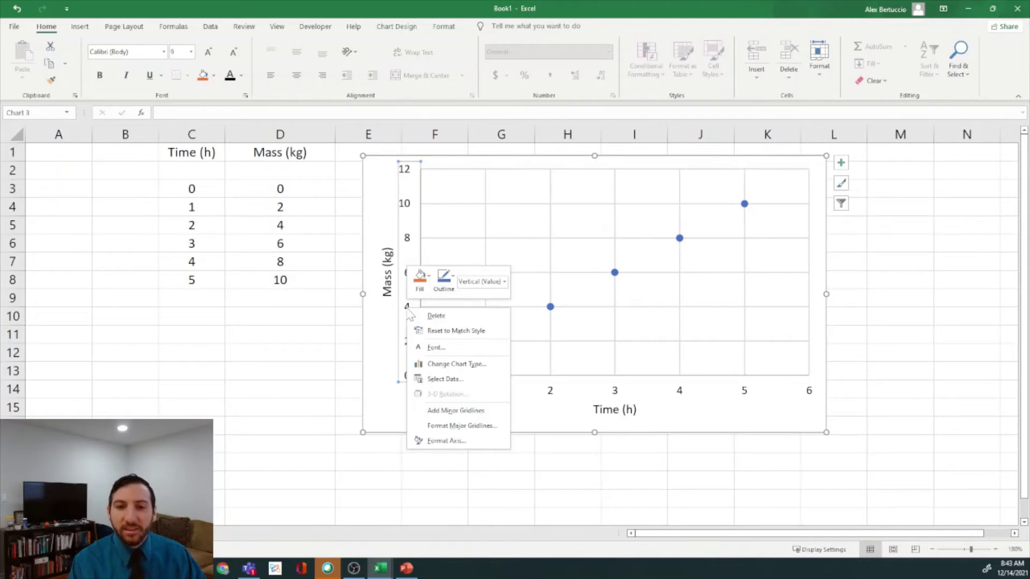
pyautogui.click(460, 441)
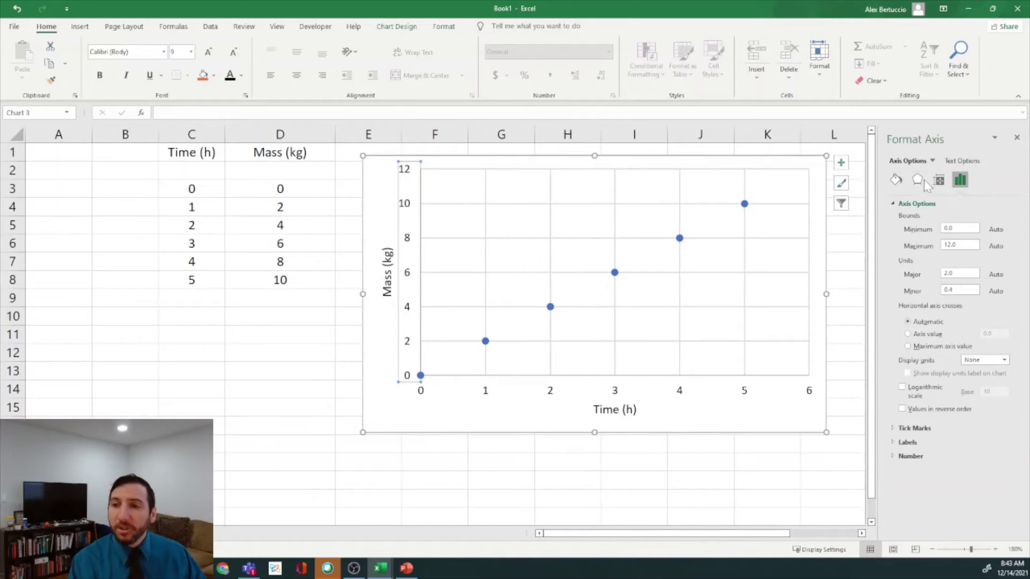
pyautogui.click(894, 180)
pyautogui.click(914, 219)
pyautogui.click(921, 247)
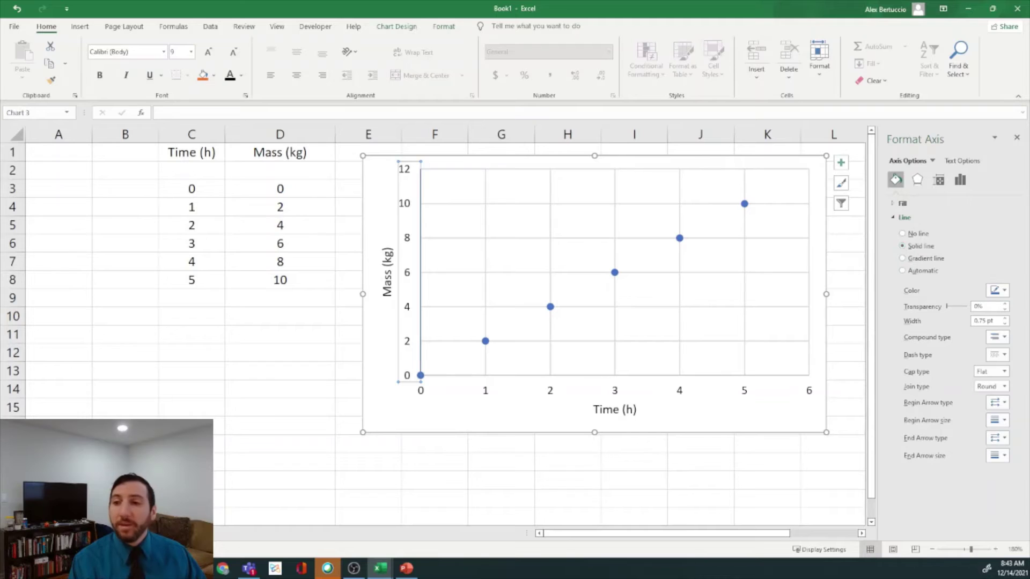
pyautogui.click(999, 291)
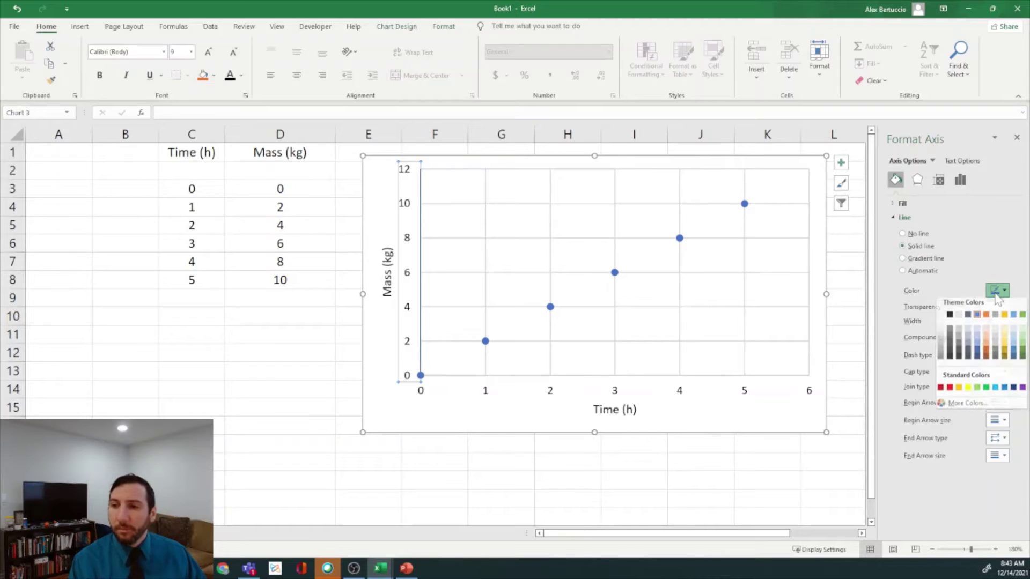
pyautogui.click(949, 320)
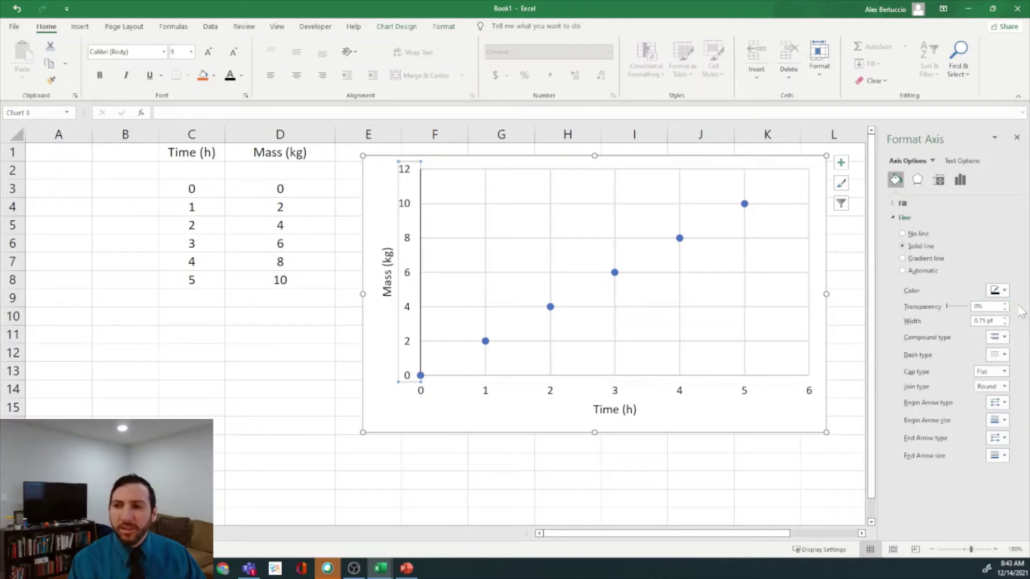
# - Thicken the vertical axis line to more than 1.5 pt
pyautogui.click(1004, 318)
pyautogui.click(1005, 318)
pyautogui.click(1005, 318)
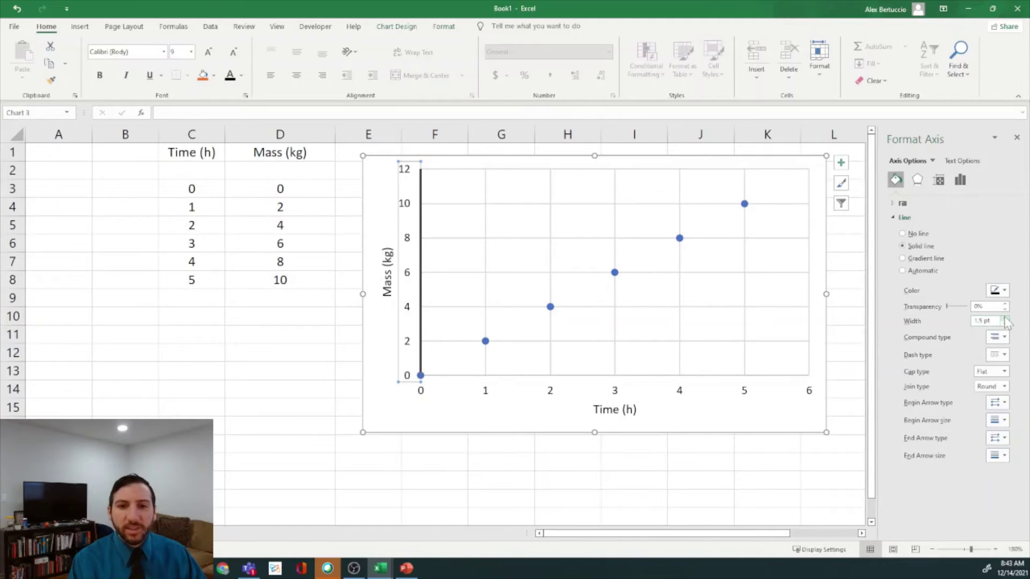
pyautogui.click(1004, 318)
pyautogui.click(1005, 318)
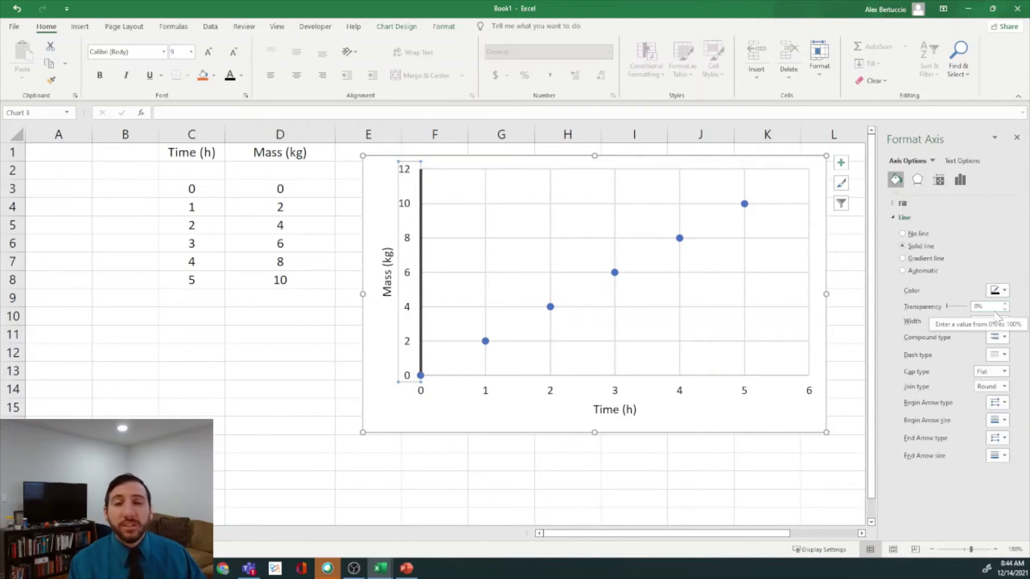
# - Format the chart's horizontal axis line as a solid black line with a width of 2 pt
pyautogui.moveTo(480, 389); pyautogui.dragTo(483, 390)
pyautogui.click(491, 389)
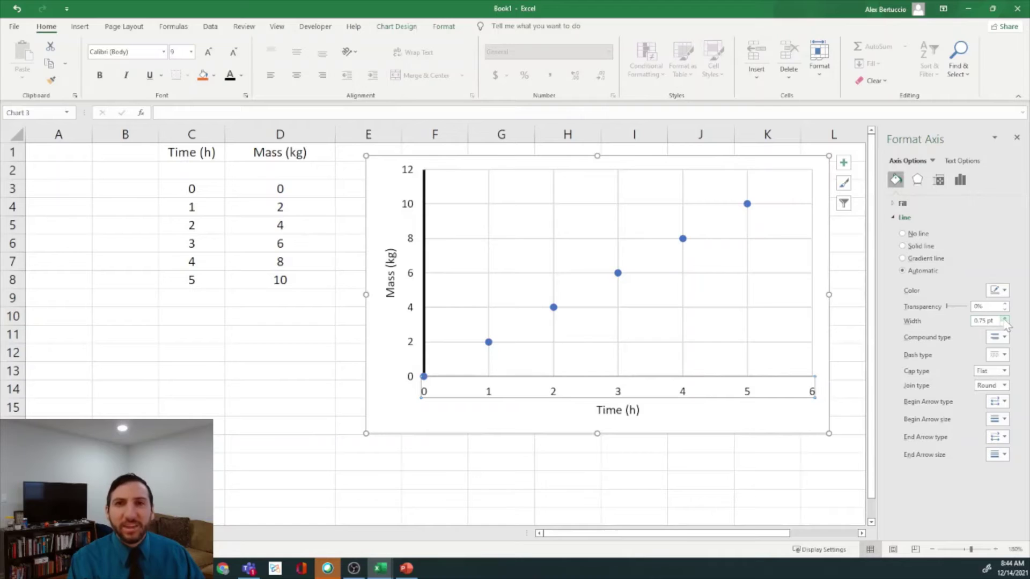
pyautogui.click(998, 290)
pyautogui.click(950, 319)
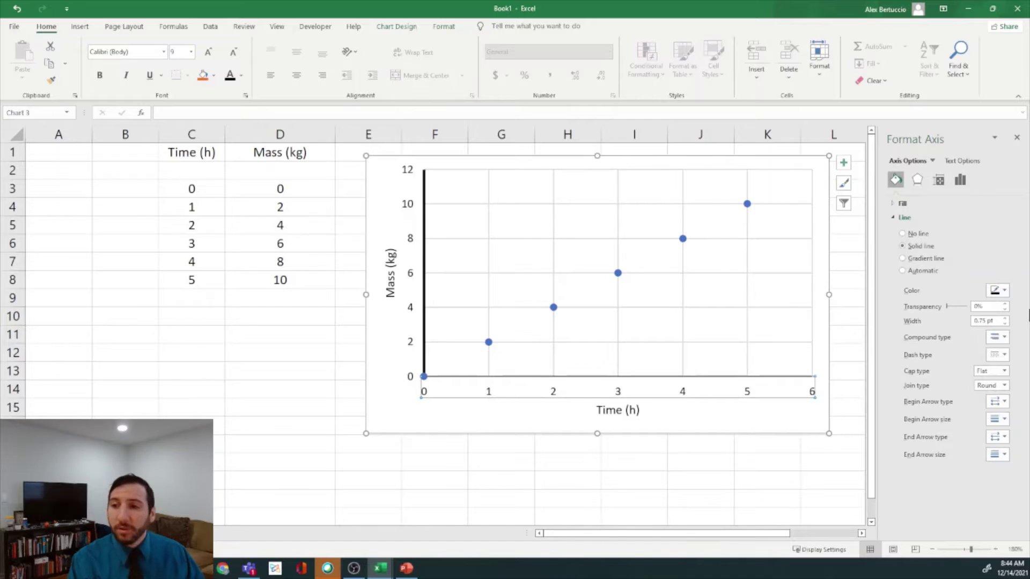
pyautogui.click(1005, 318)
pyautogui.click(1004, 319)
pyautogui.click(1004, 318)
pyautogui.click(1005, 323)
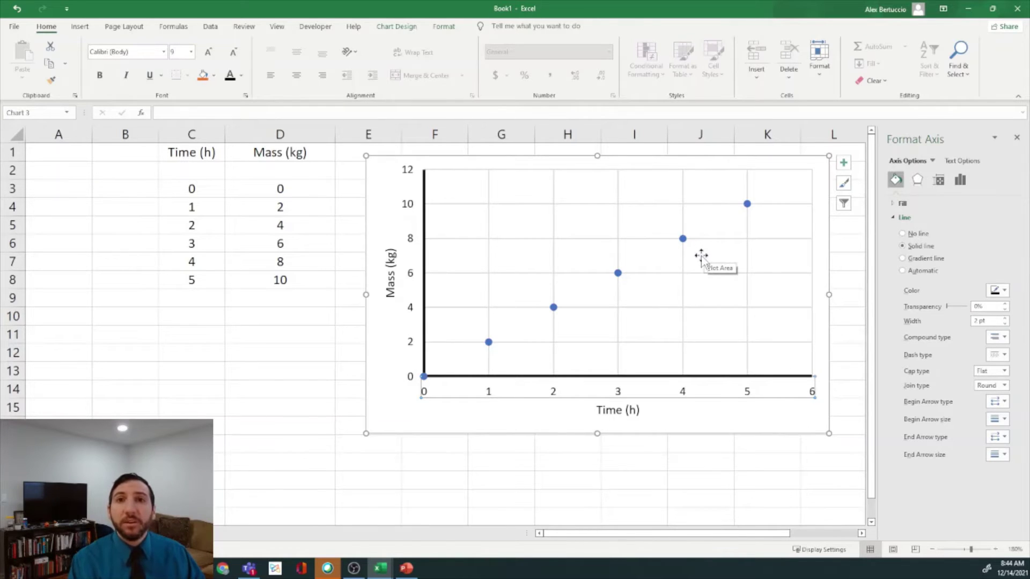
# - Delete the major horizontal and major vertical gridlines from the scatter chart
pyautogui.click(723, 240)
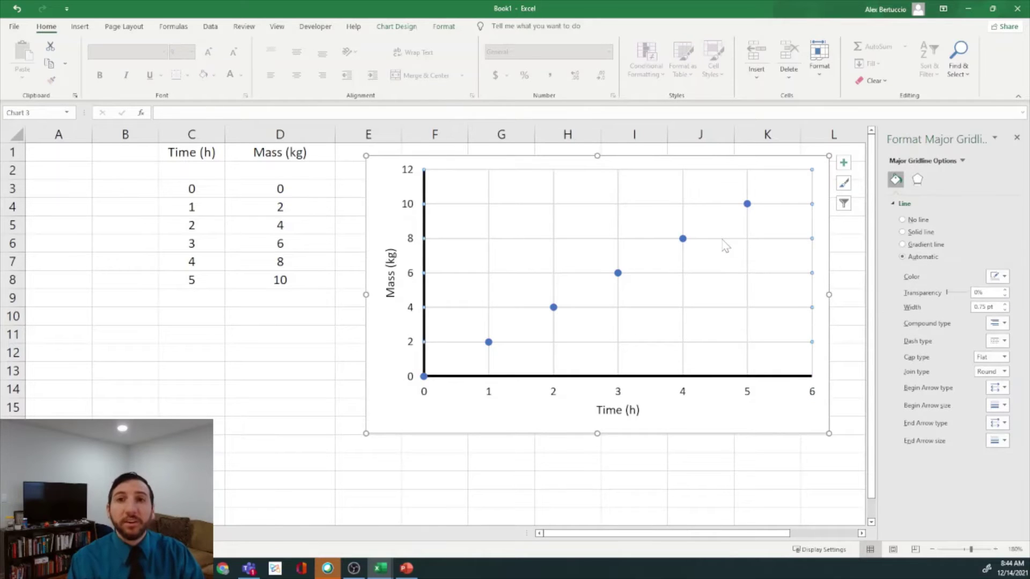
pyautogui.press('Delete')
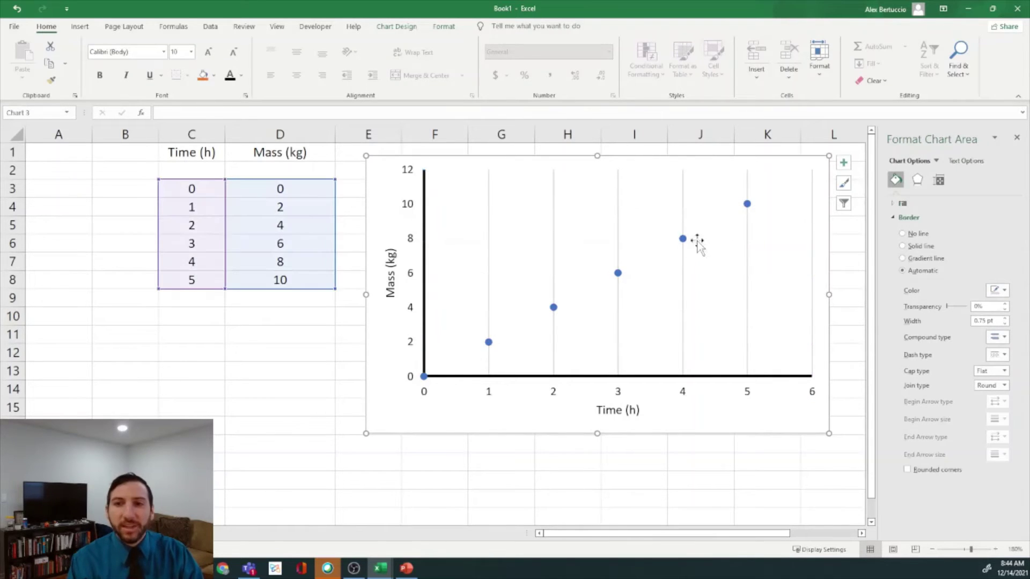
pyautogui.click(618, 208)
pyautogui.press('Delete')
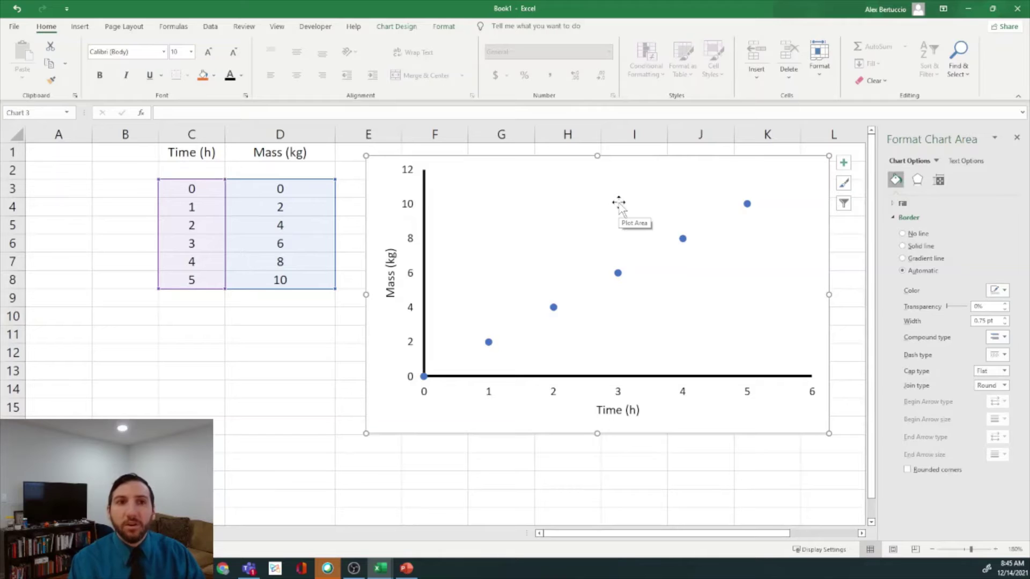
# - Preview the primary major horizontal gridlines on the chart without adding them, and close the formatting pane
pyautogui.click(453, 172)
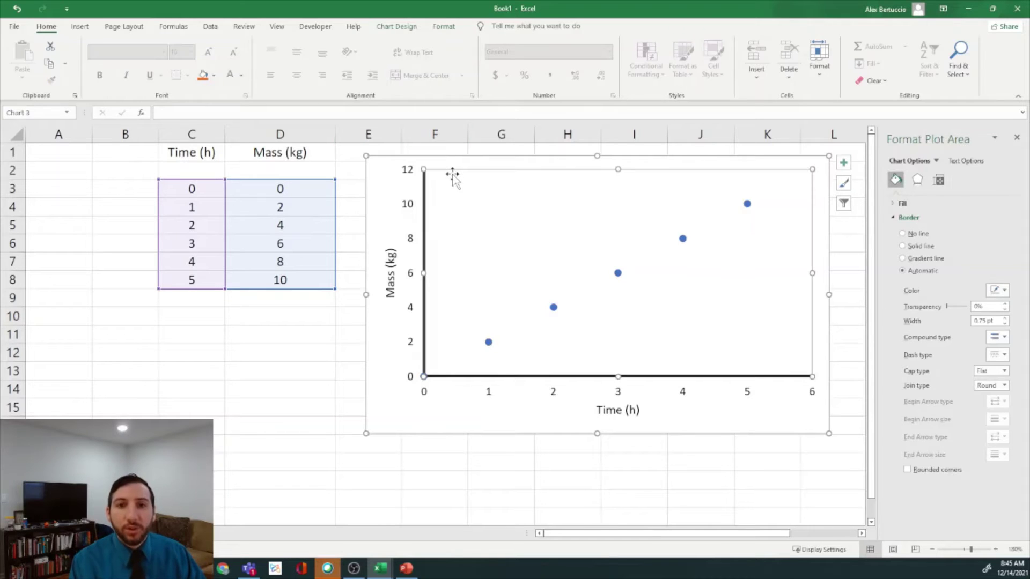
pyautogui.click(453, 163)
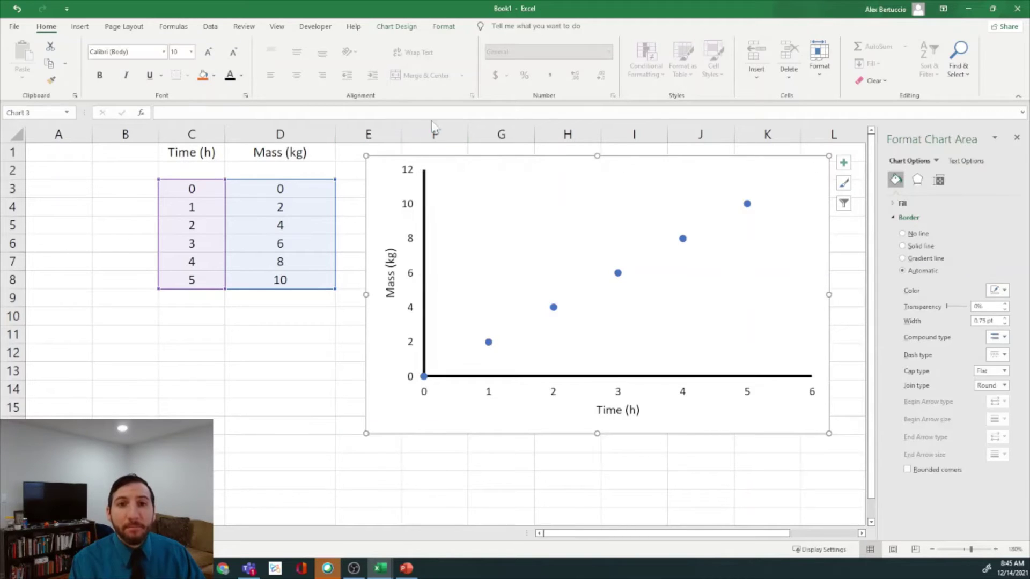
pyautogui.click(395, 27)
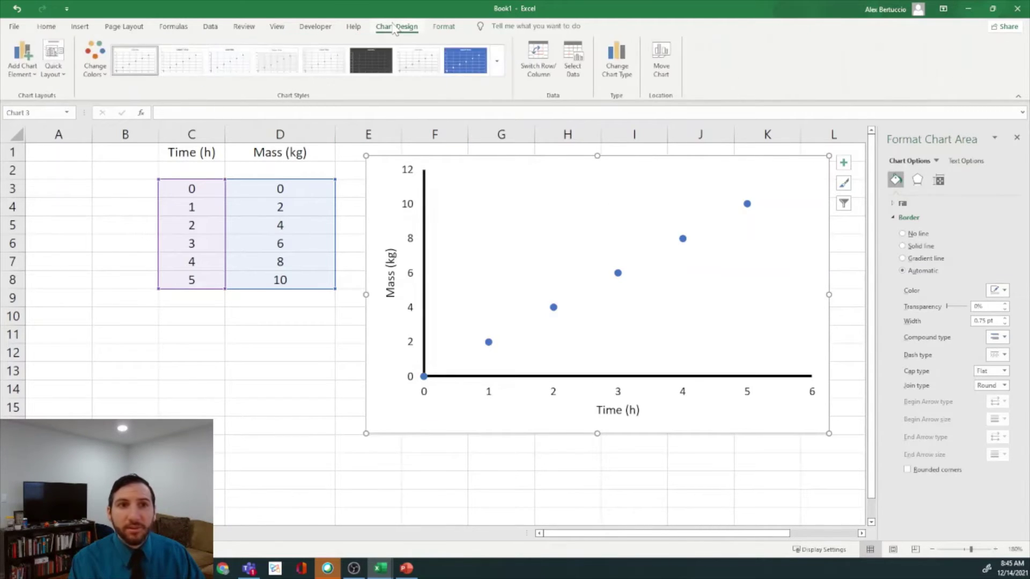
pyautogui.click(19, 65)
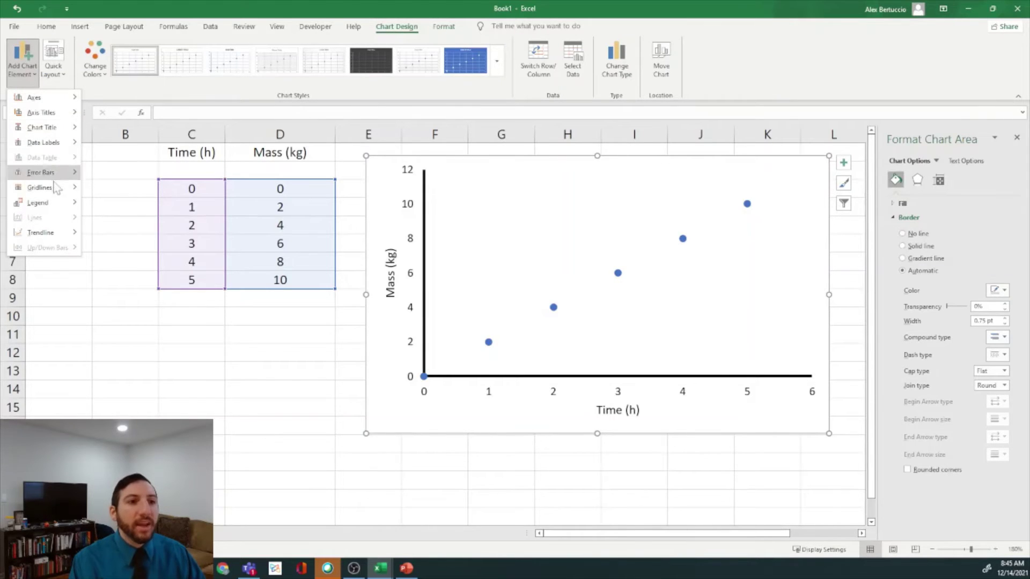
pyautogui.moveTo(59, 193)
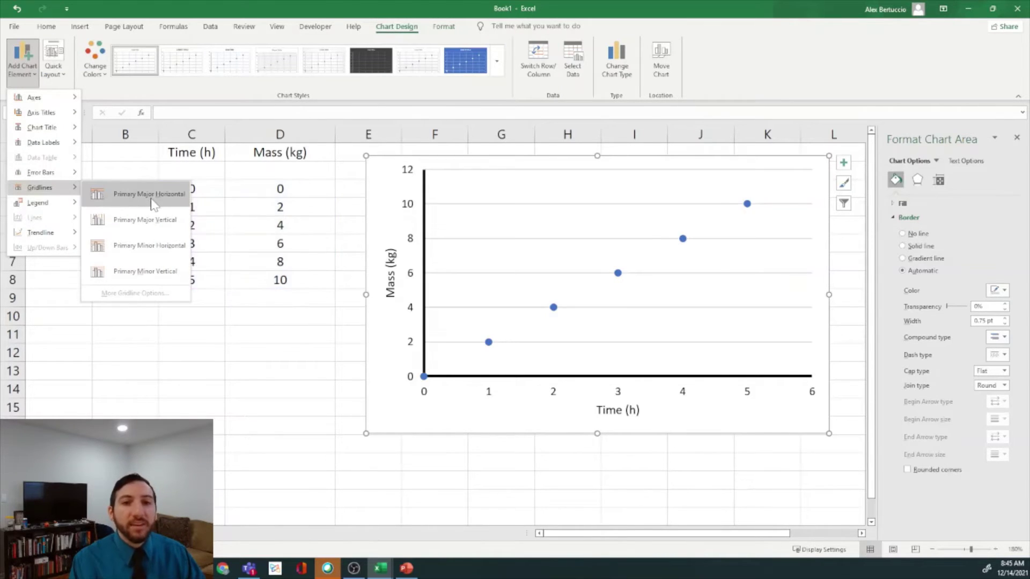
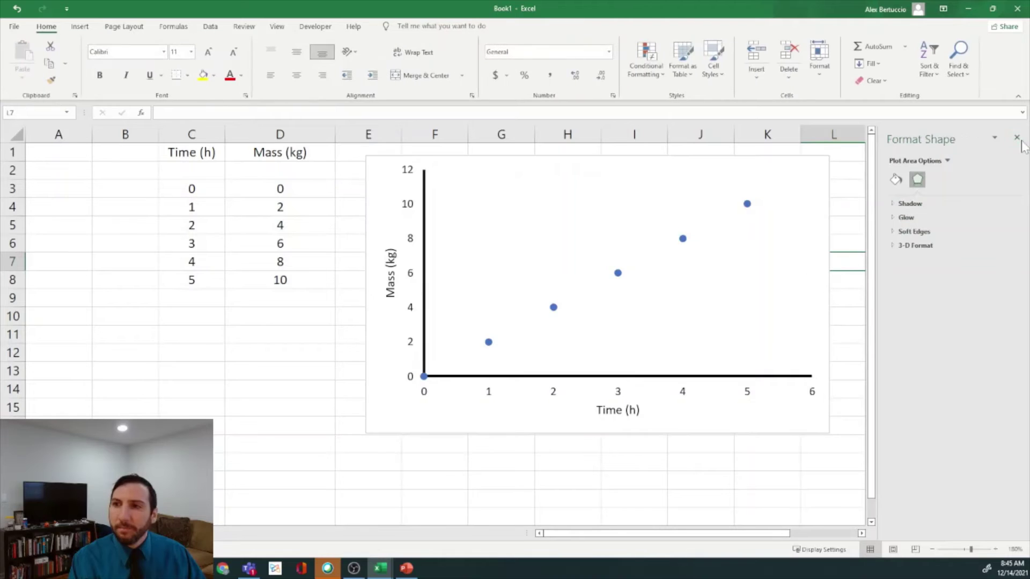
pyautogui.click(1016, 137)
# - Give the data series built-in circular markers with a size of 7
pyautogui.click(680, 241)
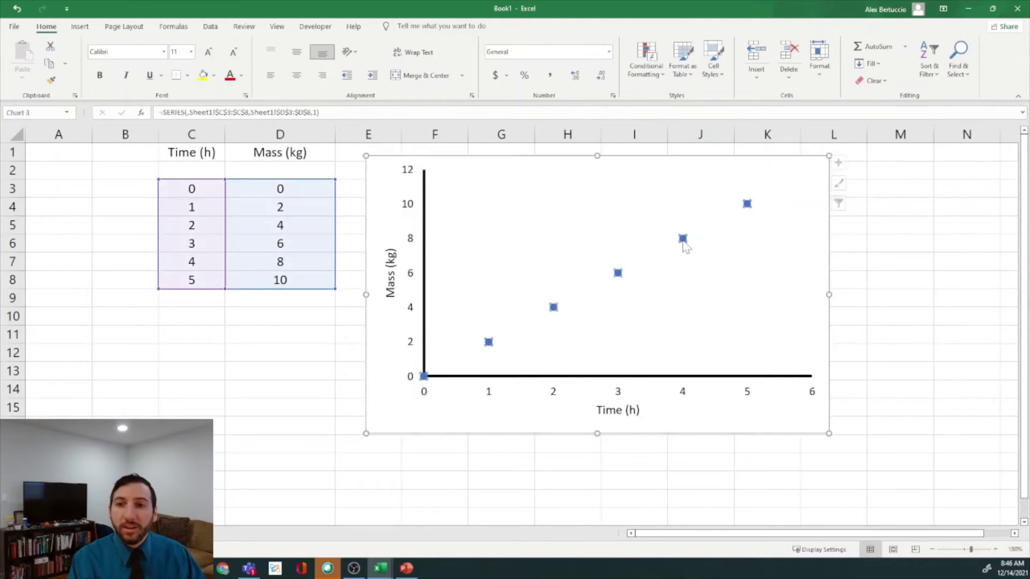
pyautogui.rightClick(683, 239)
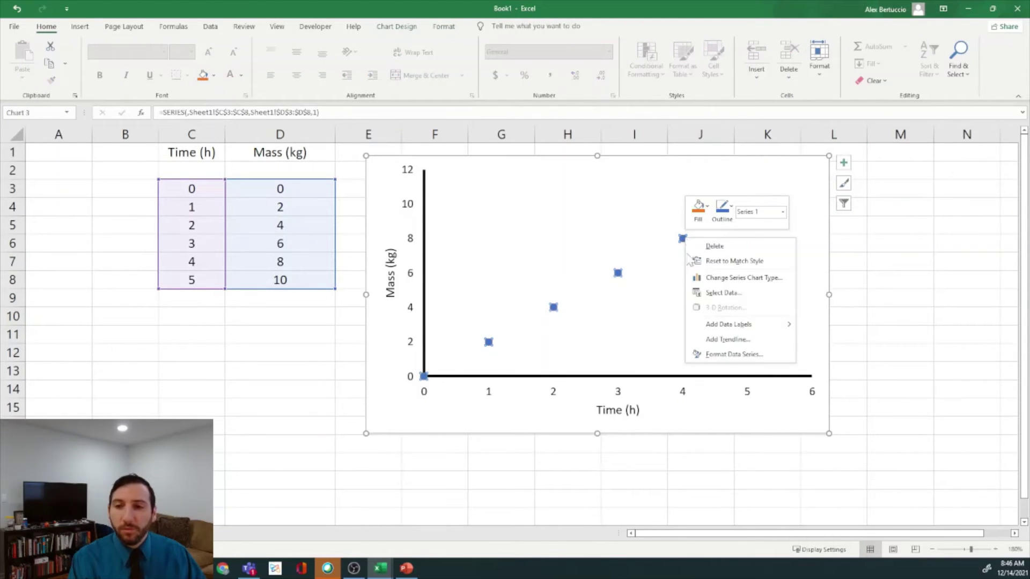
pyautogui.click(730, 355)
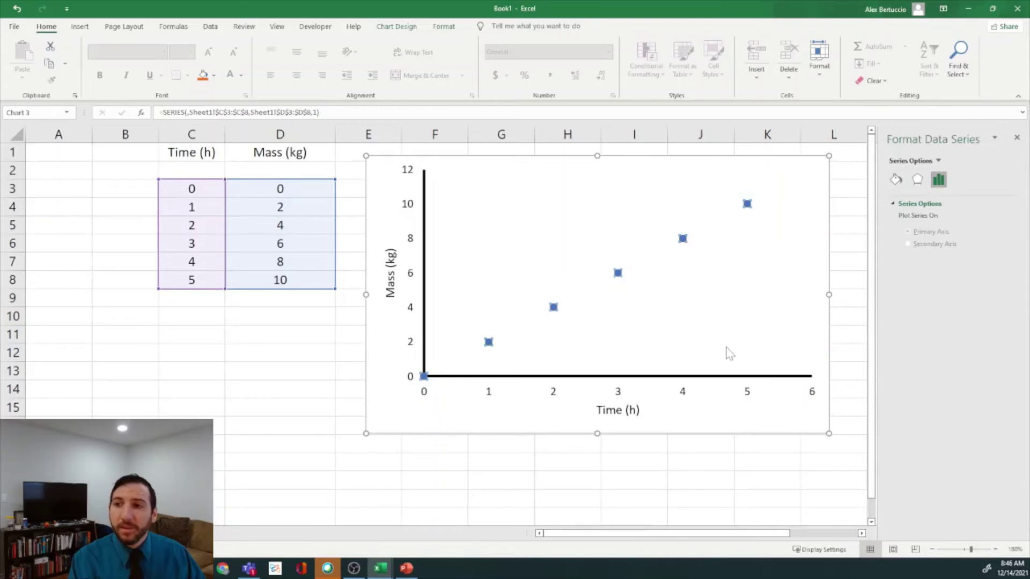
pyautogui.click(896, 180)
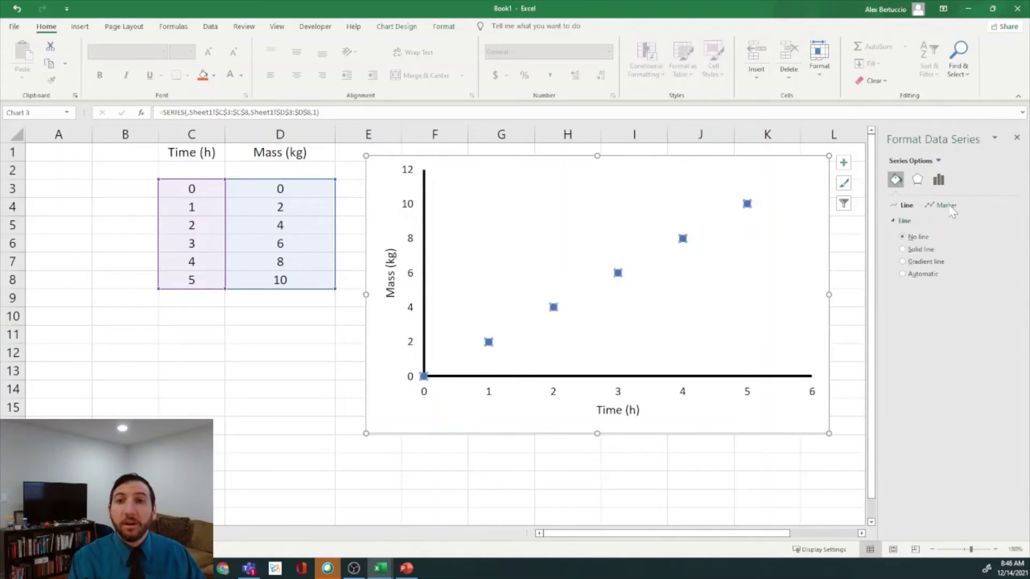
pyautogui.click(946, 205)
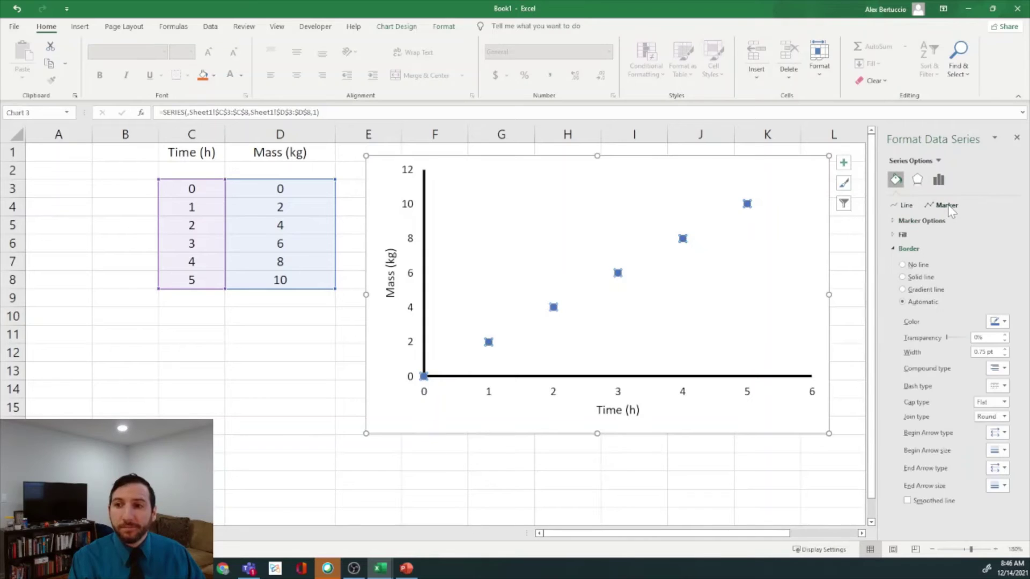
pyautogui.click(909, 222)
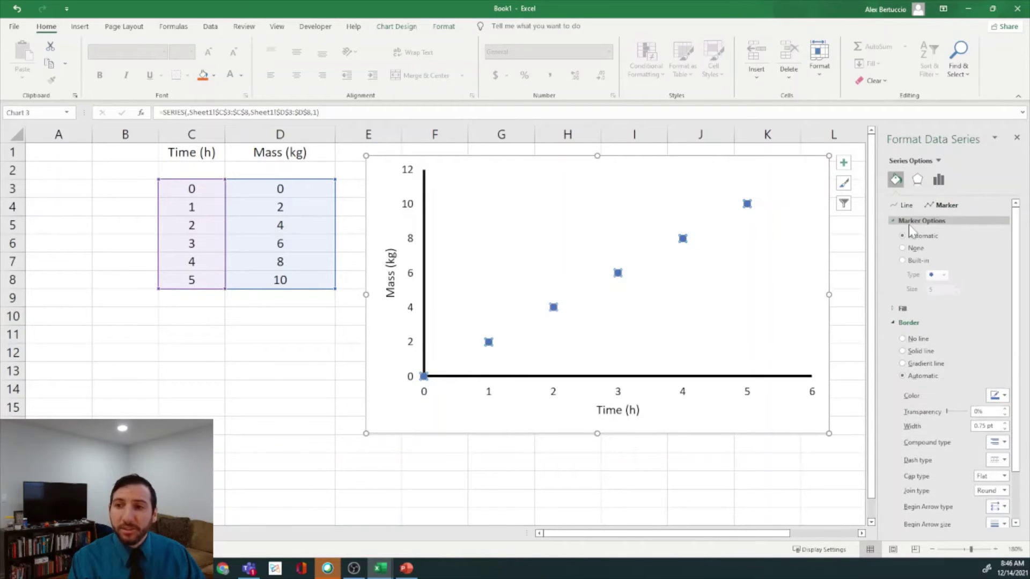
pyautogui.click(916, 261)
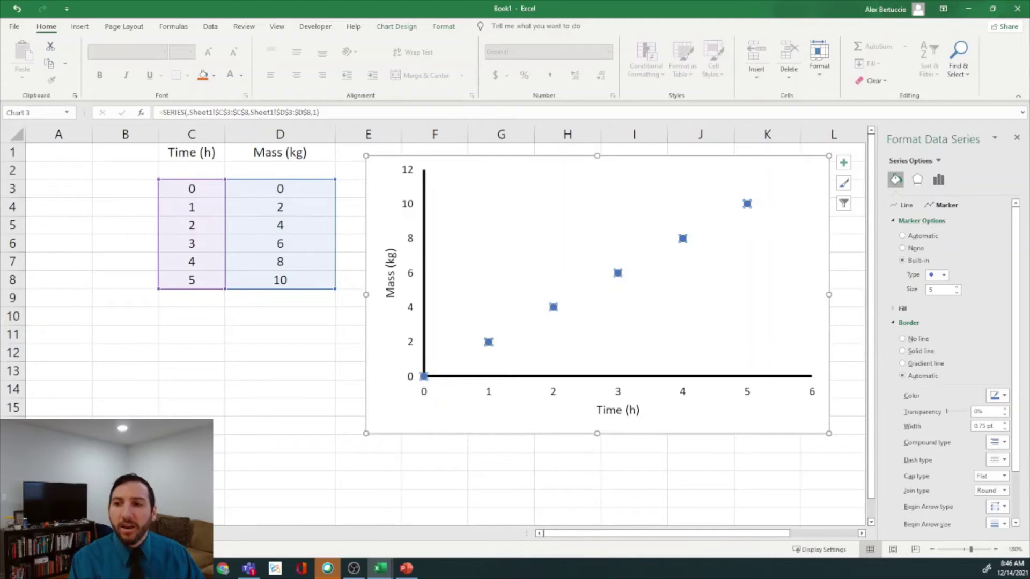
pyautogui.click(957, 287)
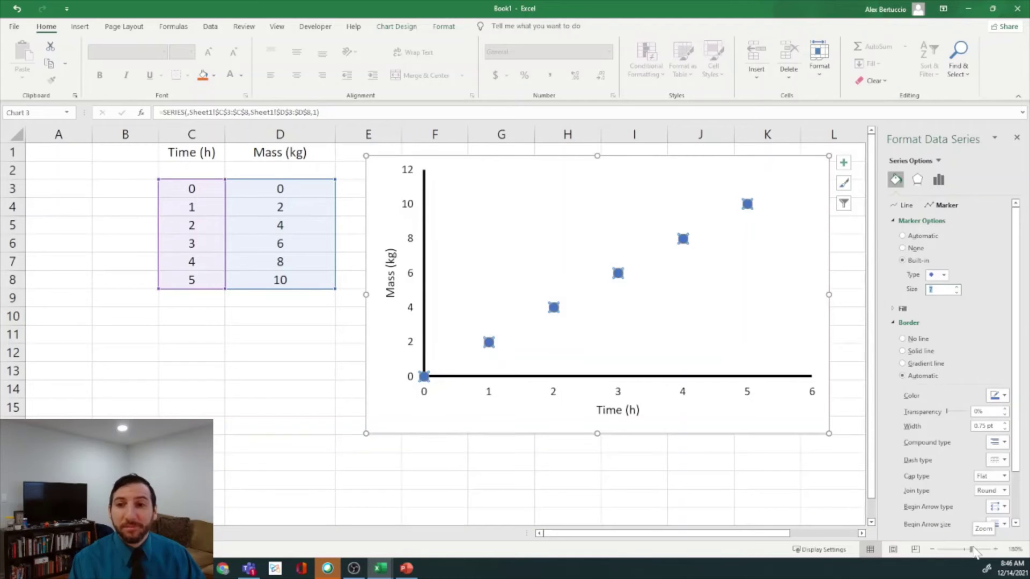
pyautogui.click(845, 242)
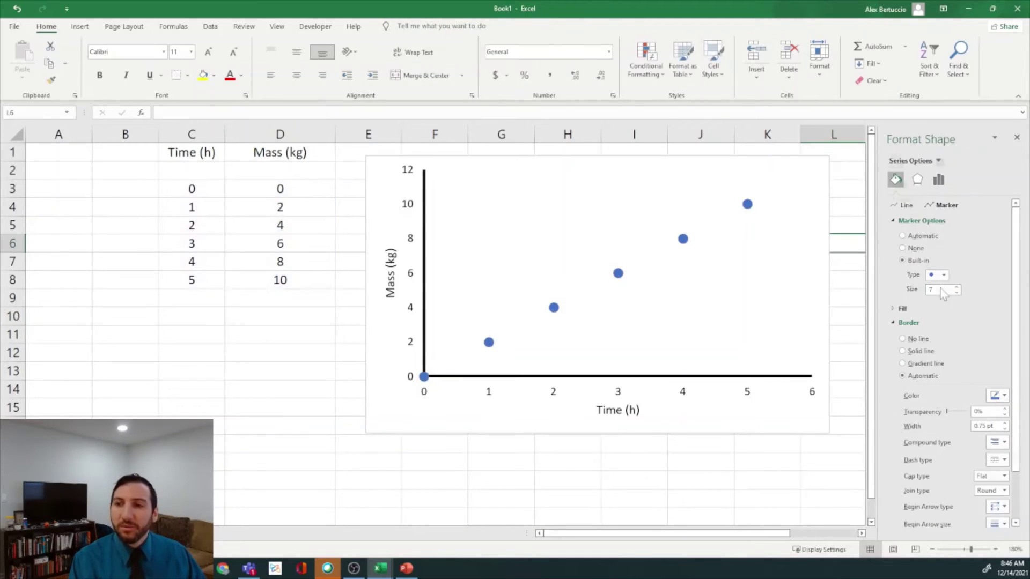
# - Set the data series markers to no fill with a solid black border
pyautogui.click(747, 204)
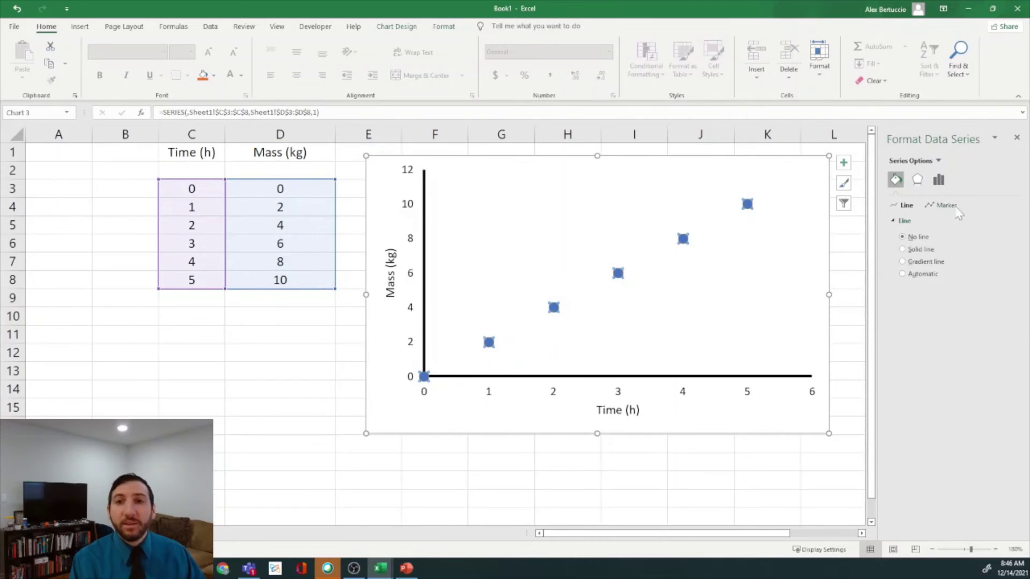
pyautogui.click(946, 205)
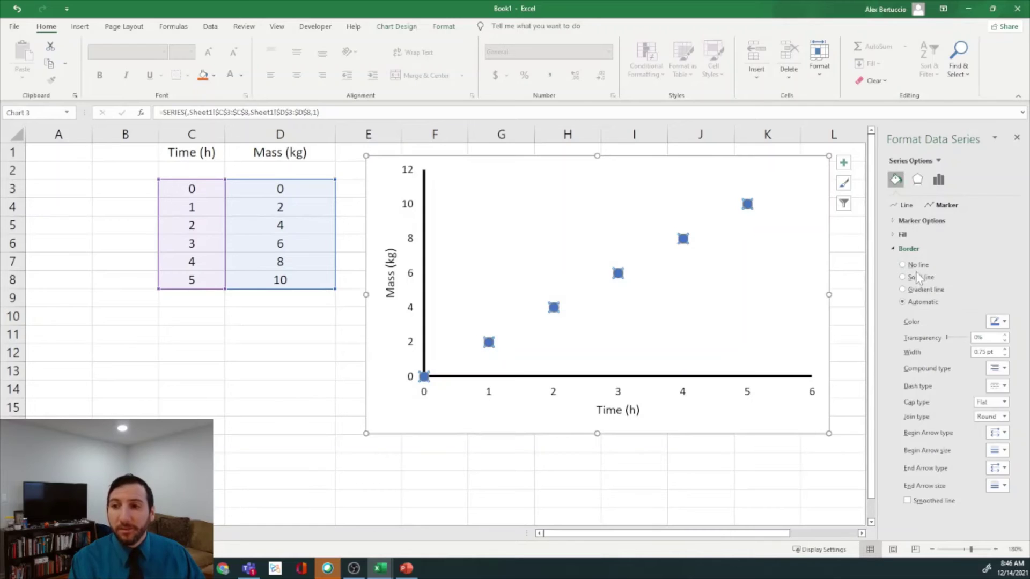
pyautogui.click(908, 235)
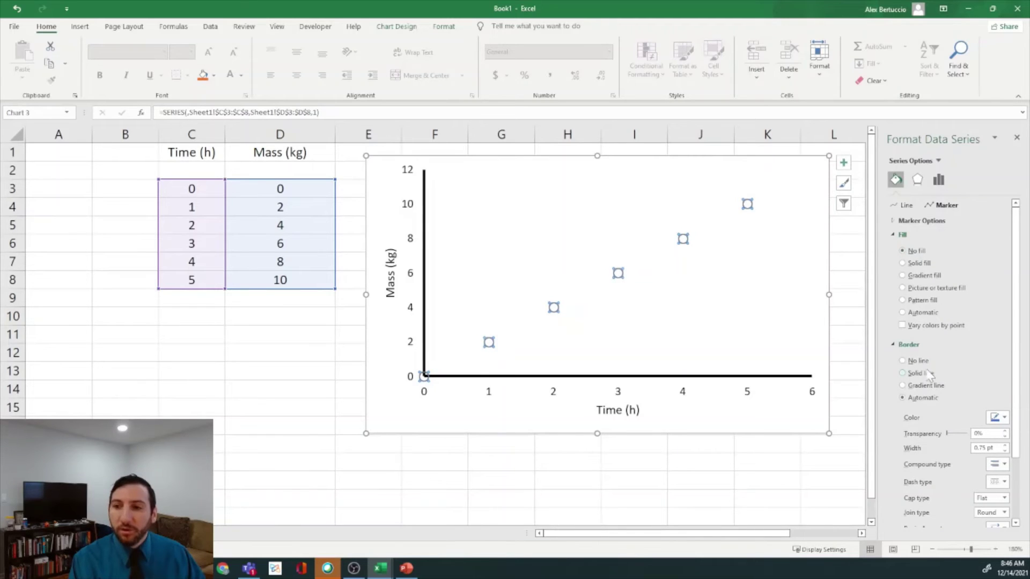
pyautogui.click(922, 374)
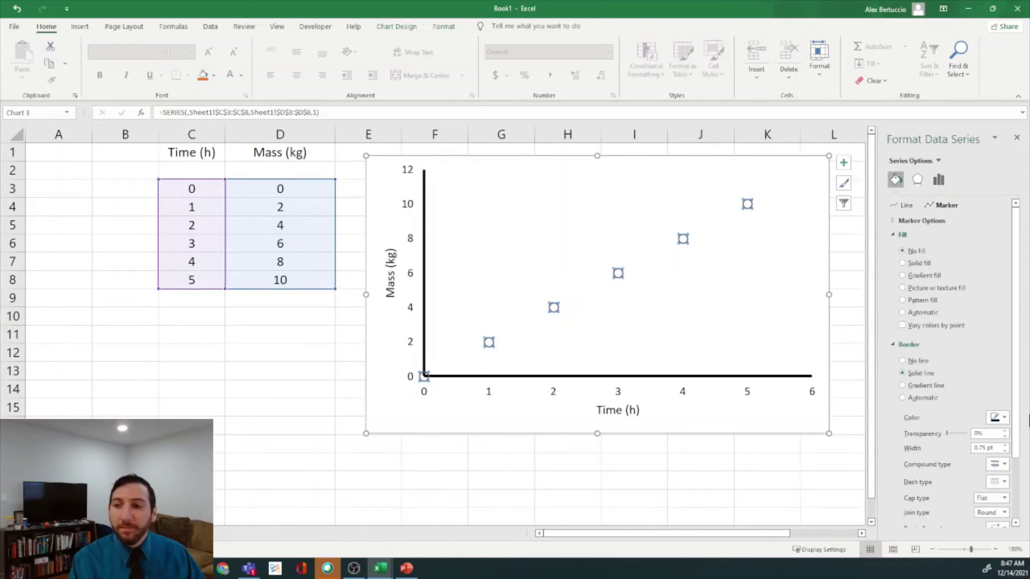
# - Color the data markers' border black and thicken it past 1.25 pt, then deselect the chart
pyautogui.click(1003, 418)
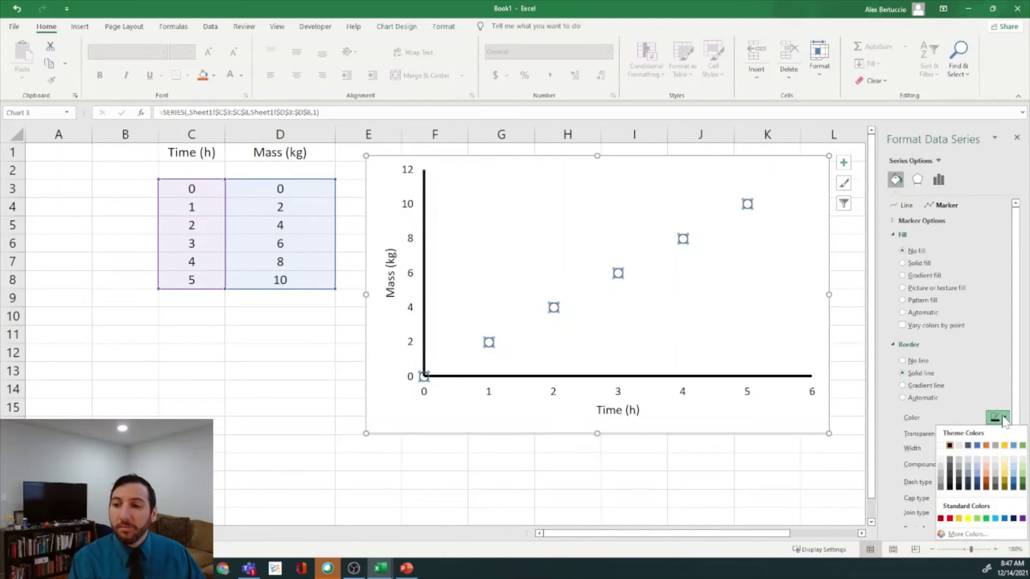
pyautogui.click(950, 446)
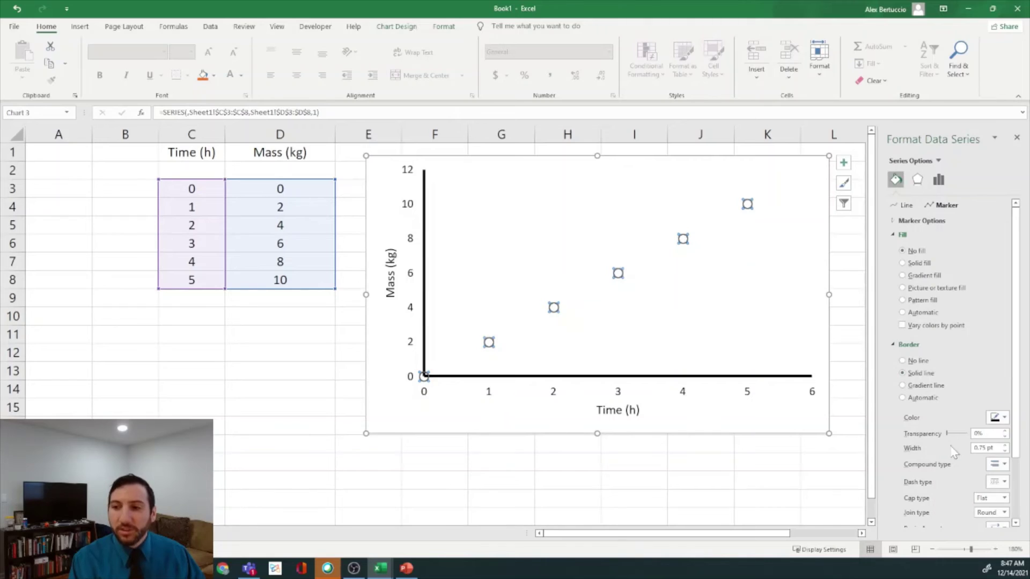
pyautogui.doubleClick(1005, 446)
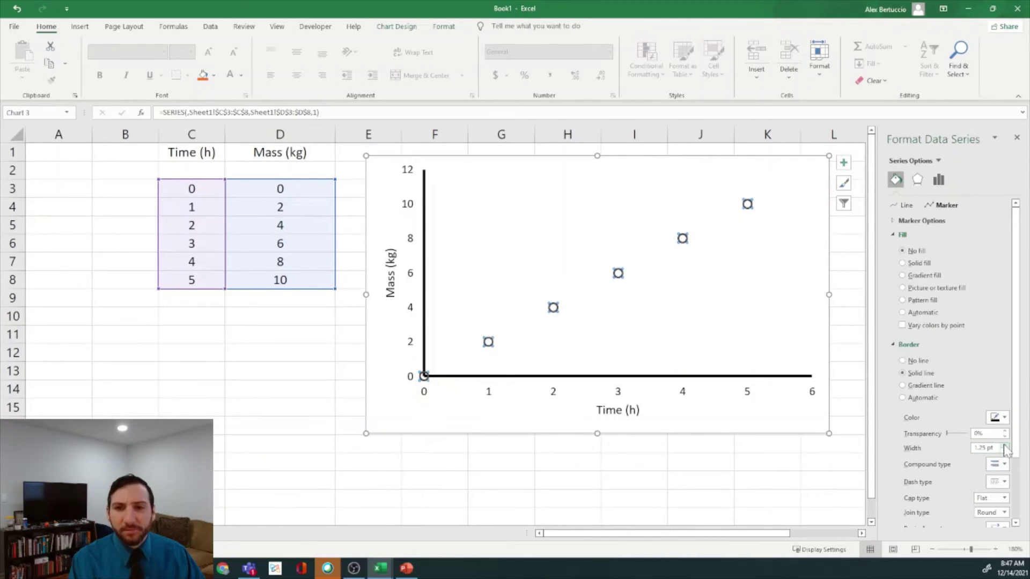
pyautogui.click(1005, 447)
pyautogui.click(695, 461)
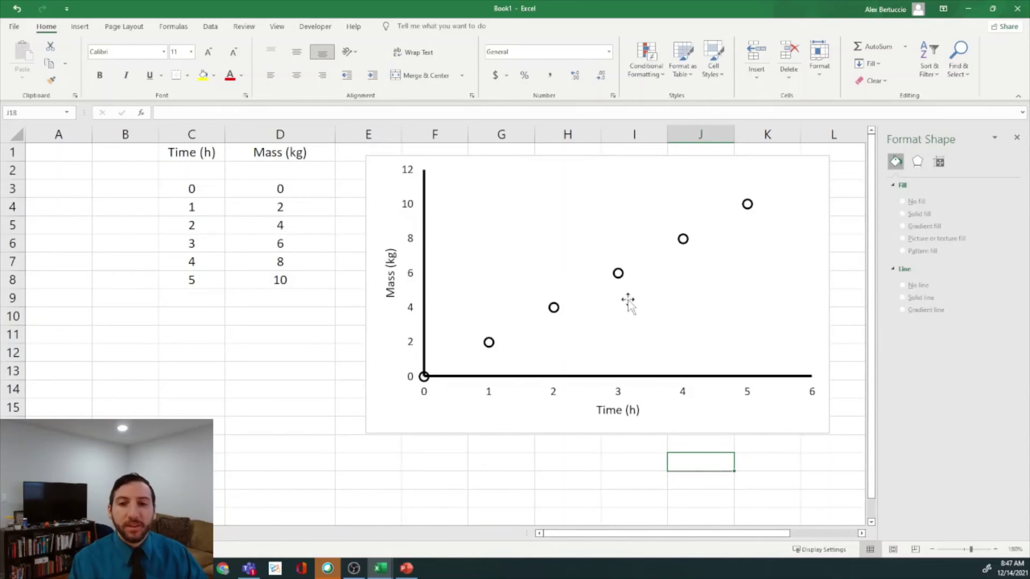
# - Add a linear trendline to the mass-versus-time data series
pyautogui.click(620, 274)
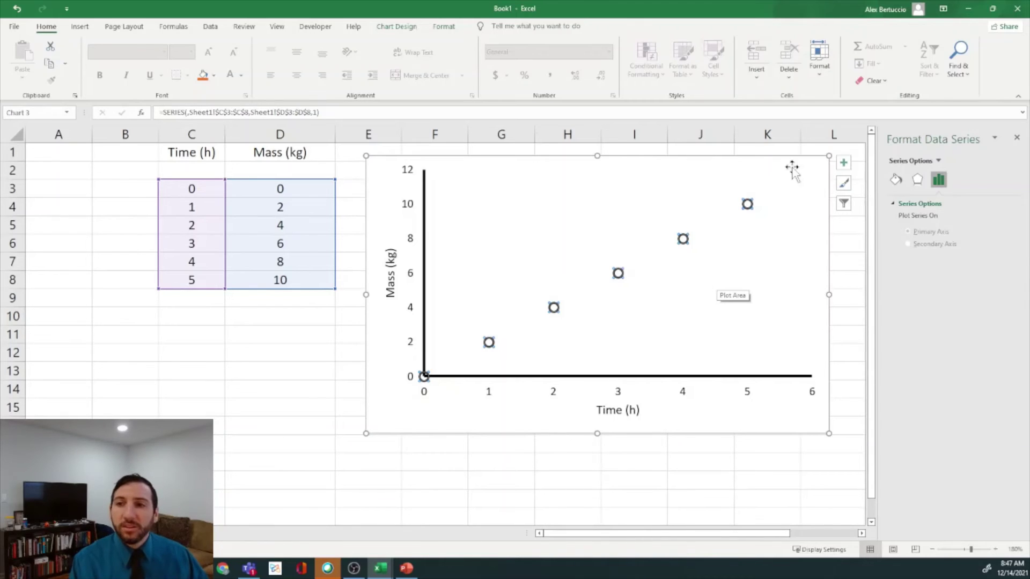
pyautogui.rightClick(716, 238)
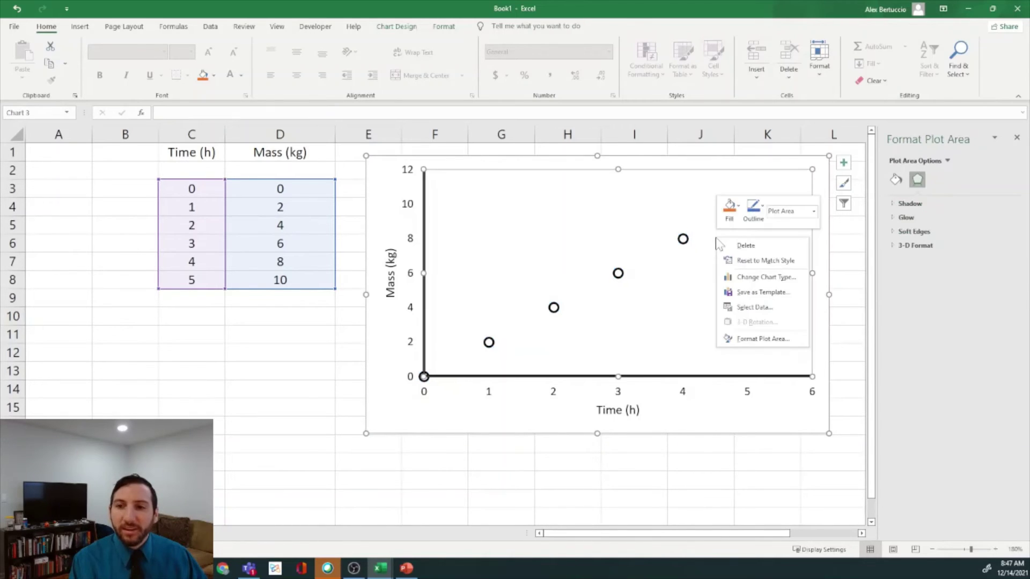
pyautogui.press('Escape')
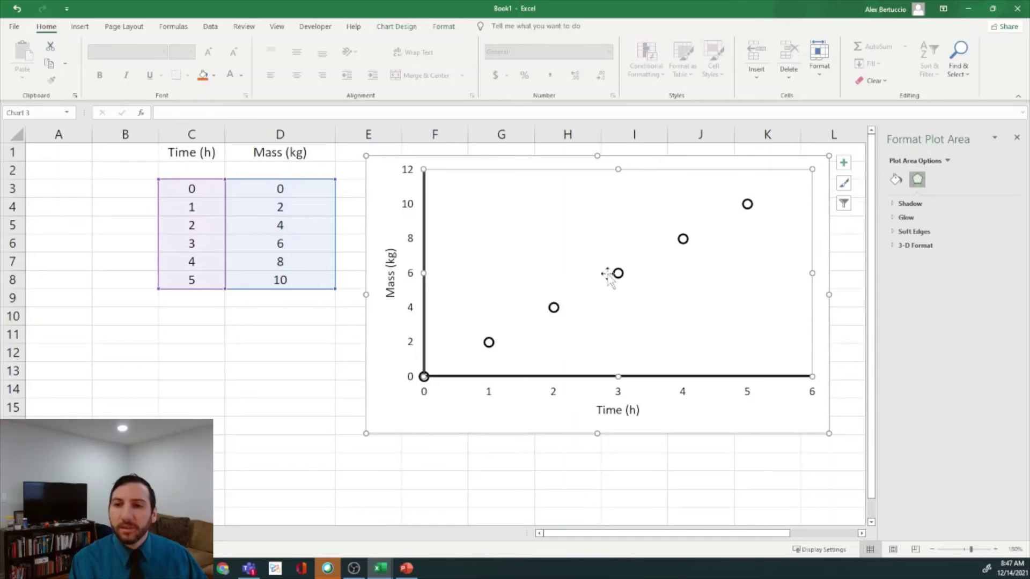
pyautogui.click(620, 275)
pyautogui.rightClick(618, 275)
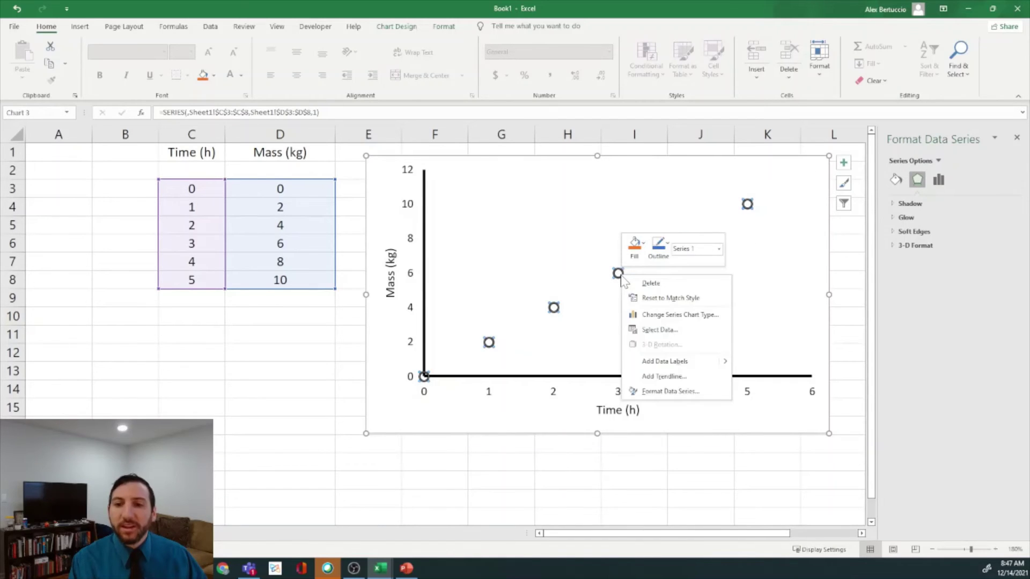
pyautogui.click(673, 380)
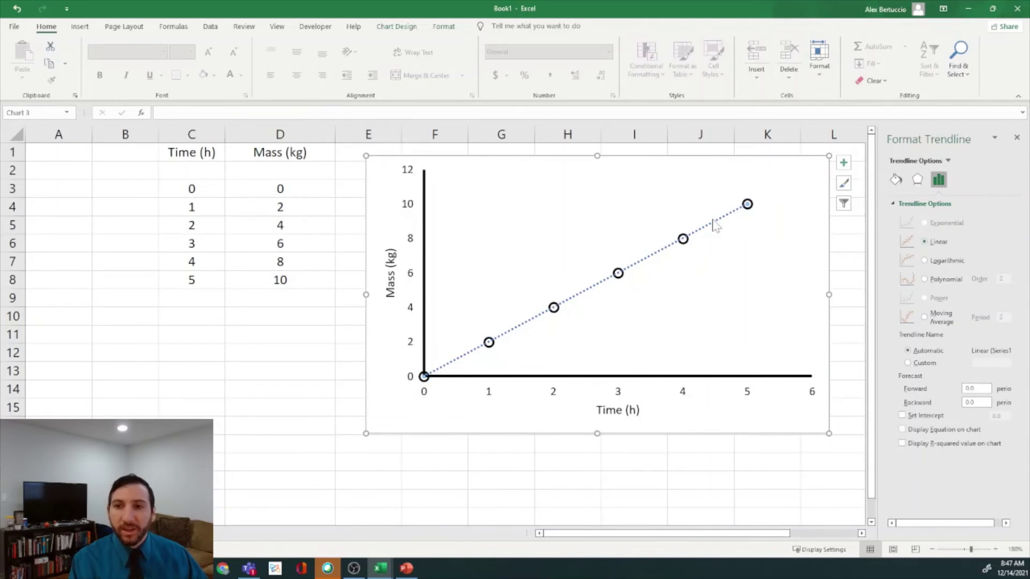
# - Color the trendline black and try the solid and dash-dot dash types on it
pyautogui.click(896, 185)
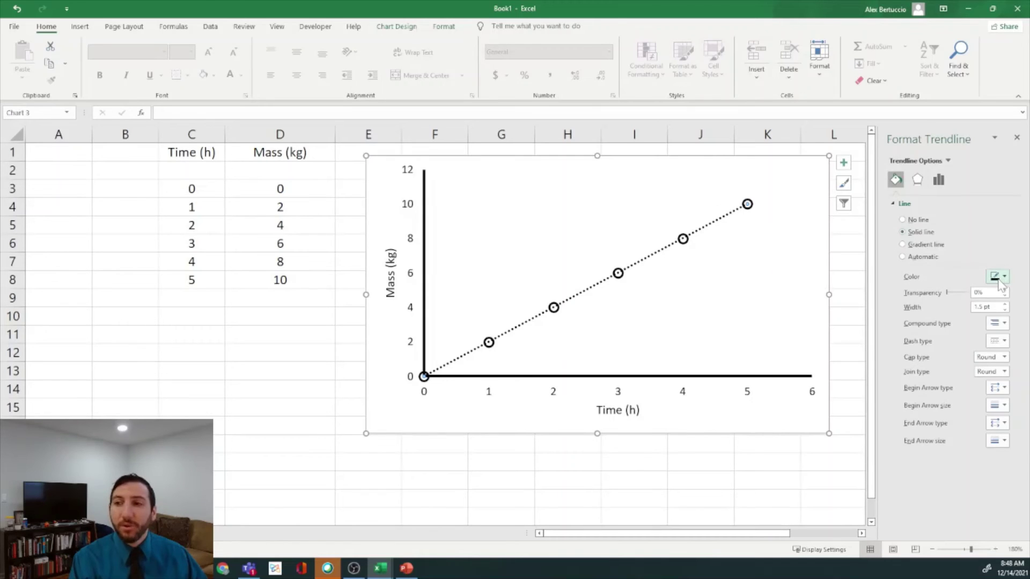
pyautogui.click(997, 342)
pyautogui.click(994, 352)
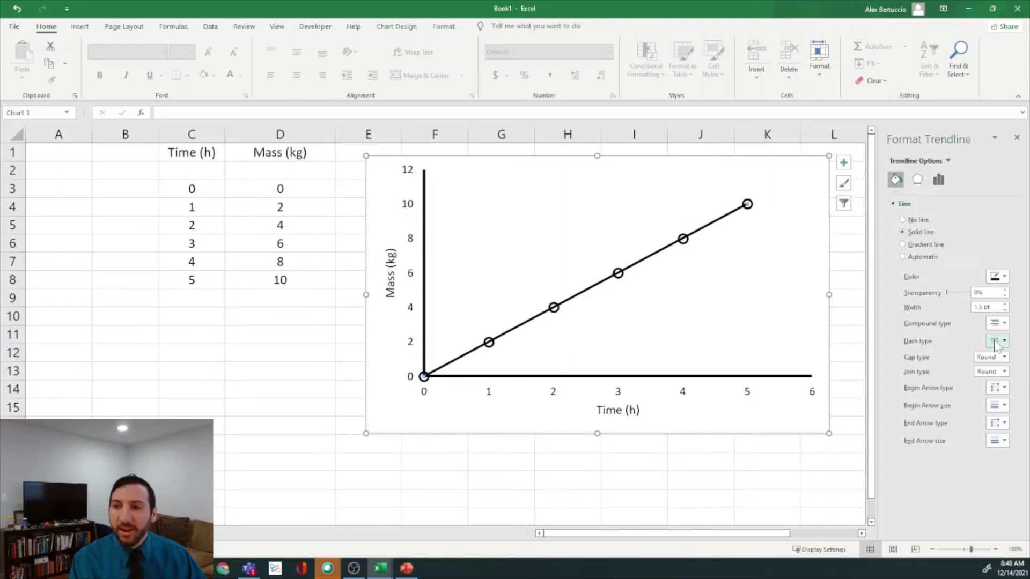
pyautogui.click(998, 343)
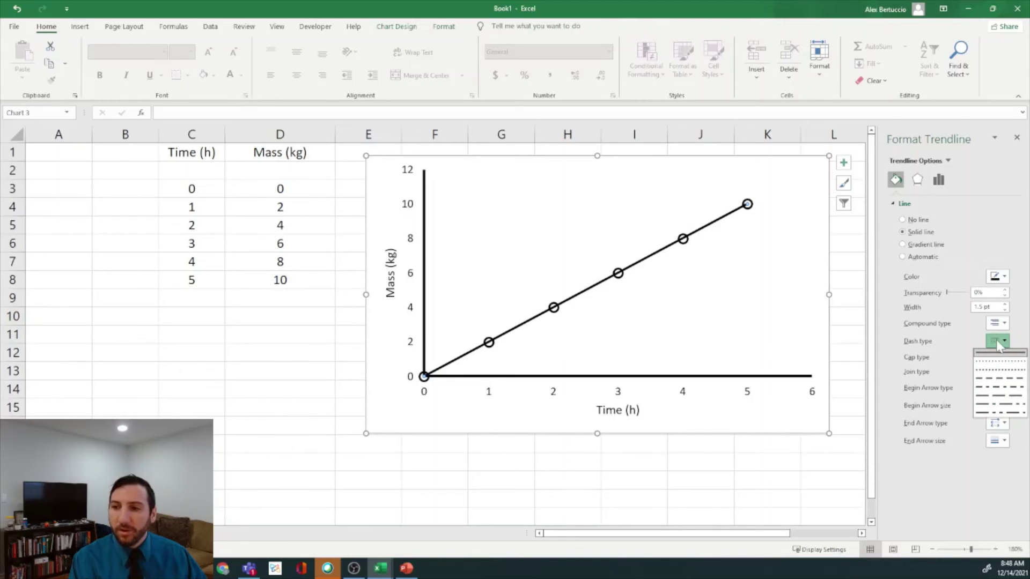
pyautogui.click(1002, 395)
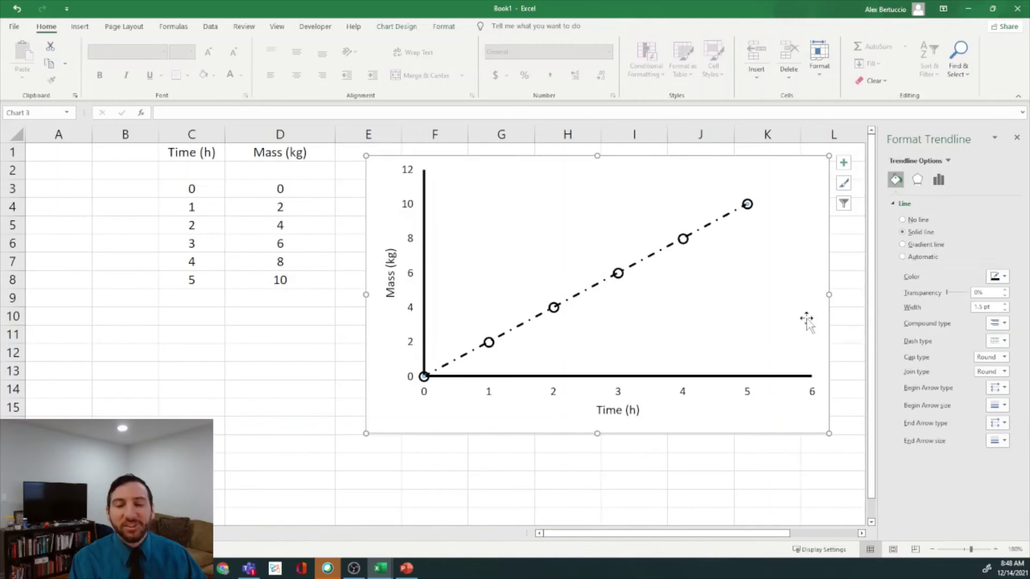
# - Look at the trendline's compound types, and set its dash type to round dot
pyautogui.click(999, 323)
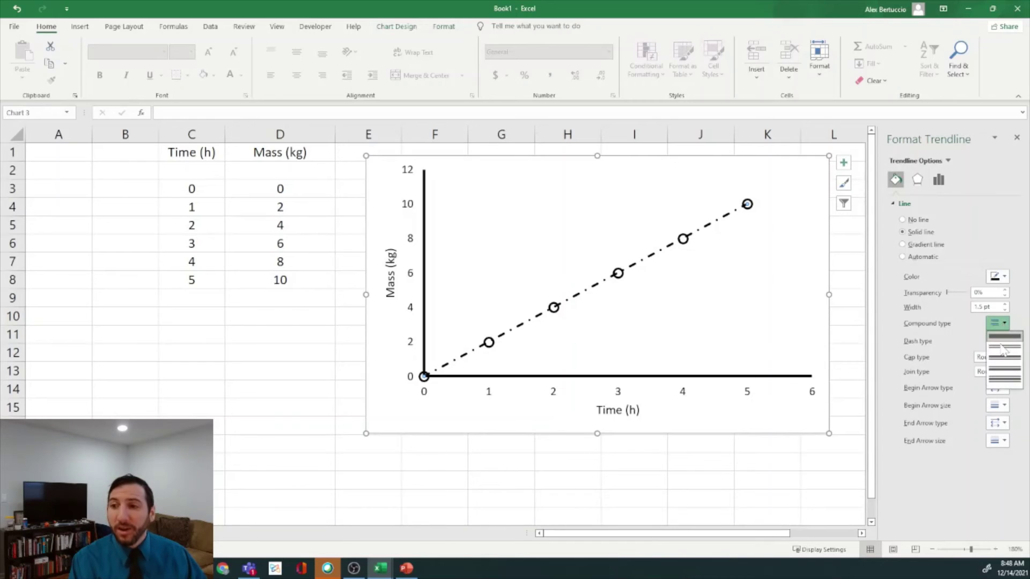
pyautogui.click(998, 342)
pyautogui.click(998, 342)
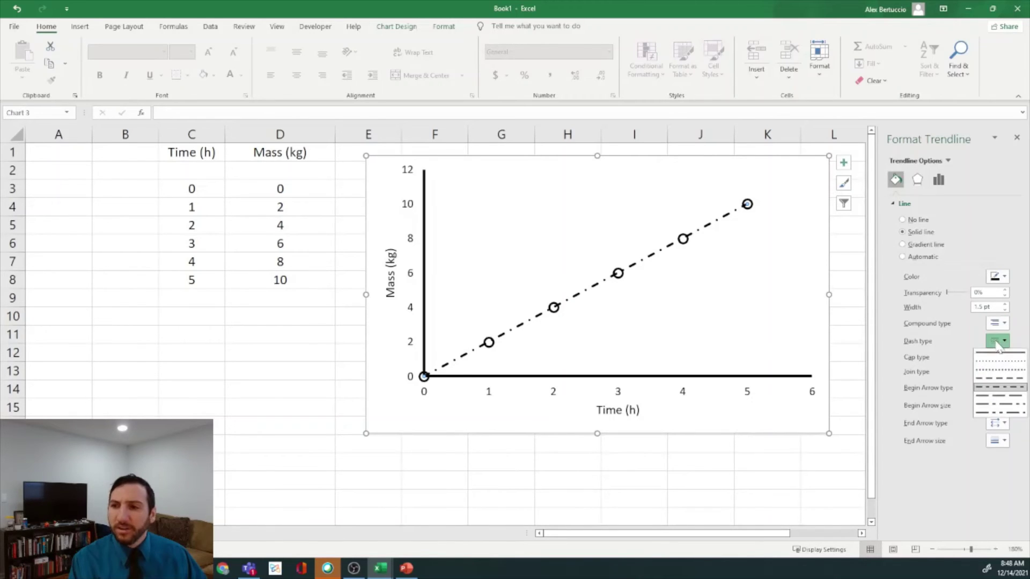
pyautogui.click(999, 362)
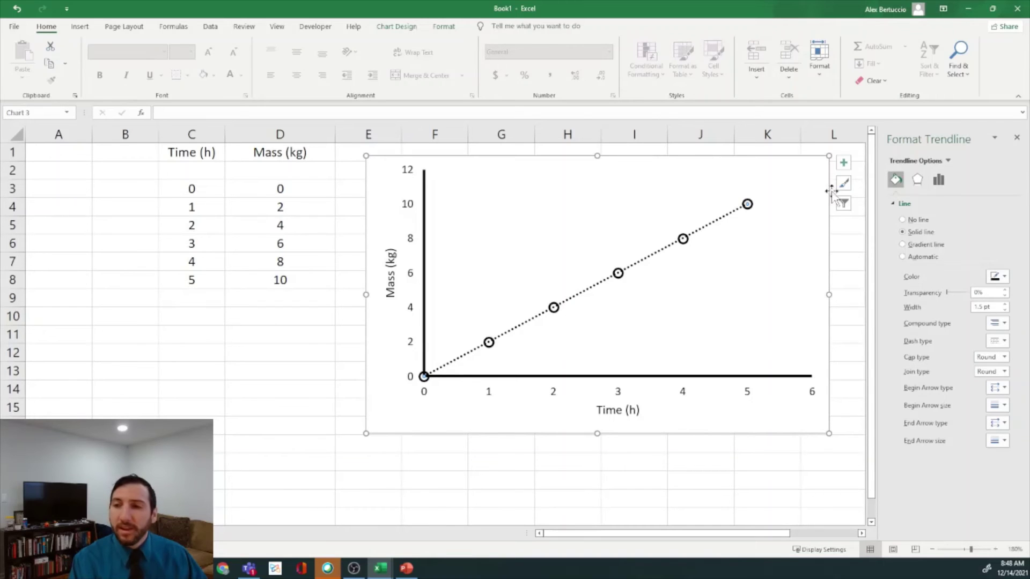
# - Display the trendline's equation and R-squared value on the chart, and move their label below the line between 4 and 5 h
pyautogui.click(938, 181)
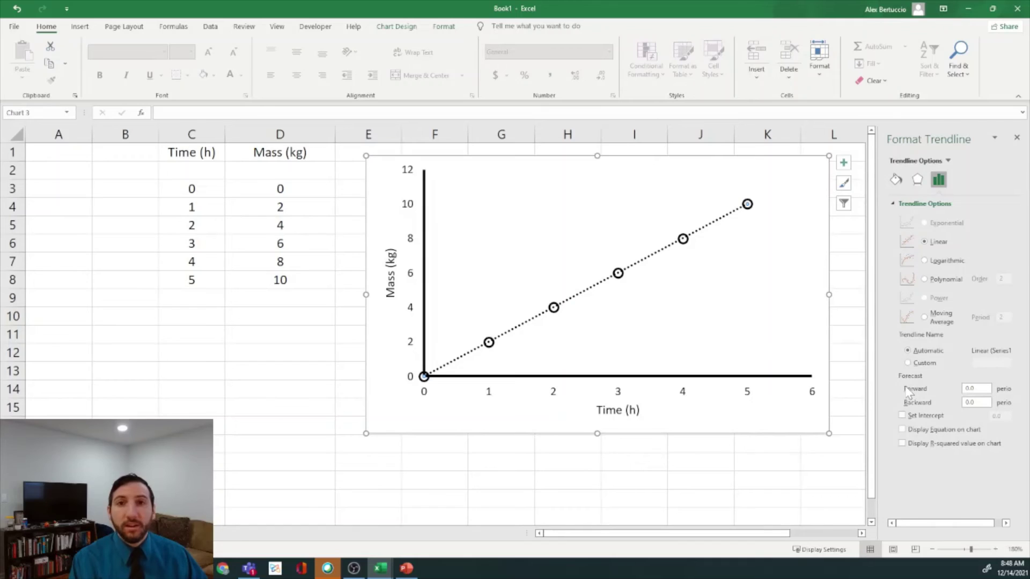
pyautogui.click(919, 446)
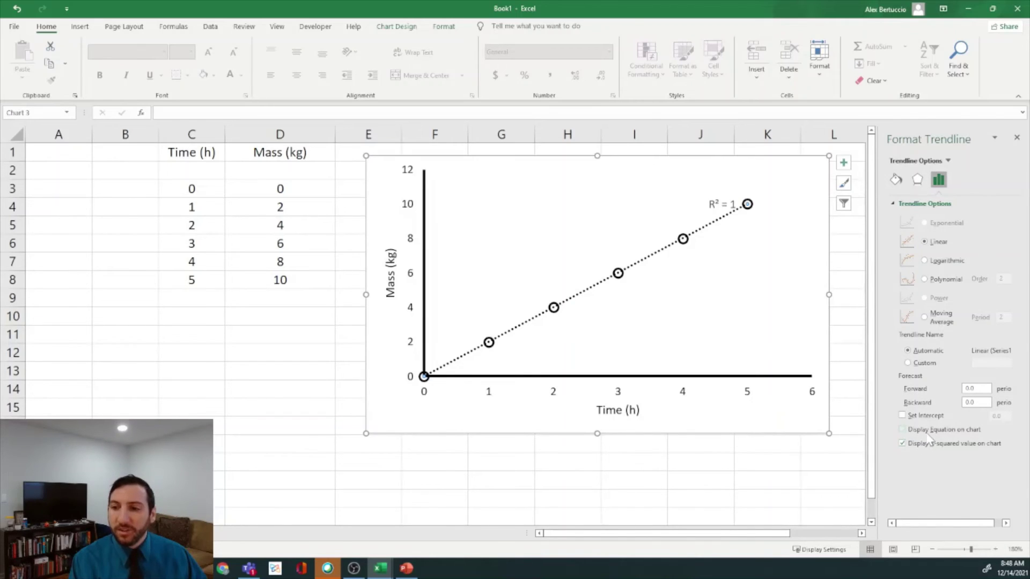
pyautogui.click(930, 435)
pyautogui.moveTo(722, 205); pyautogui.dragTo(722, 268)
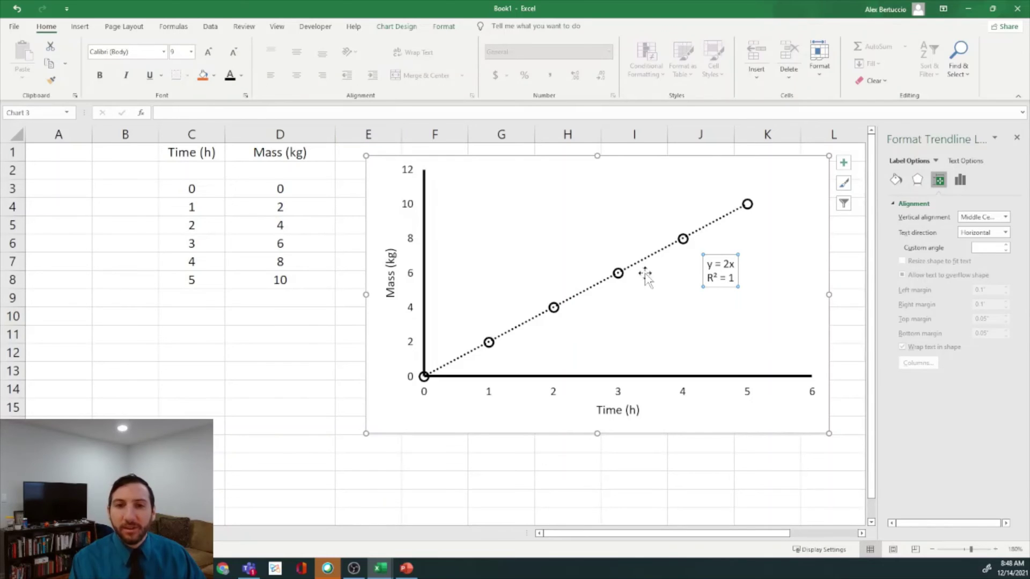
pyautogui.click(296, 424)
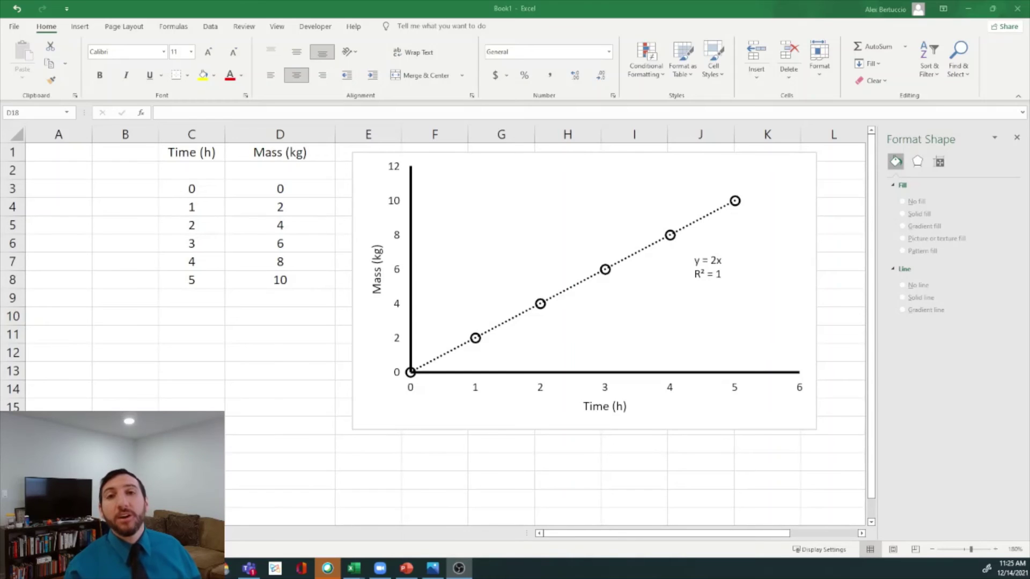
# - Set the horizontal time axis's major tick marks to Outside
pyautogui.click(477, 390)
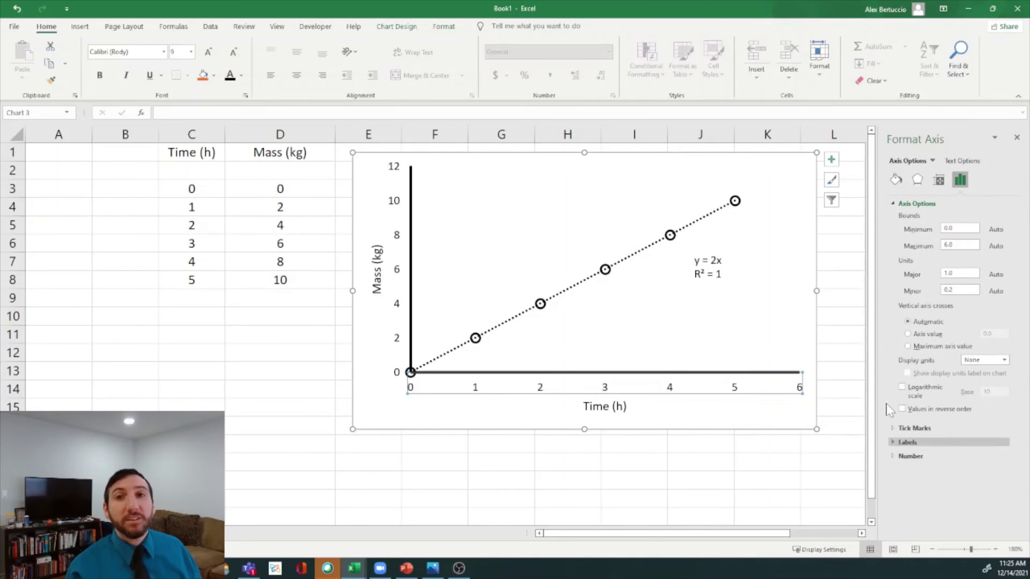
pyautogui.rightClick(476, 394)
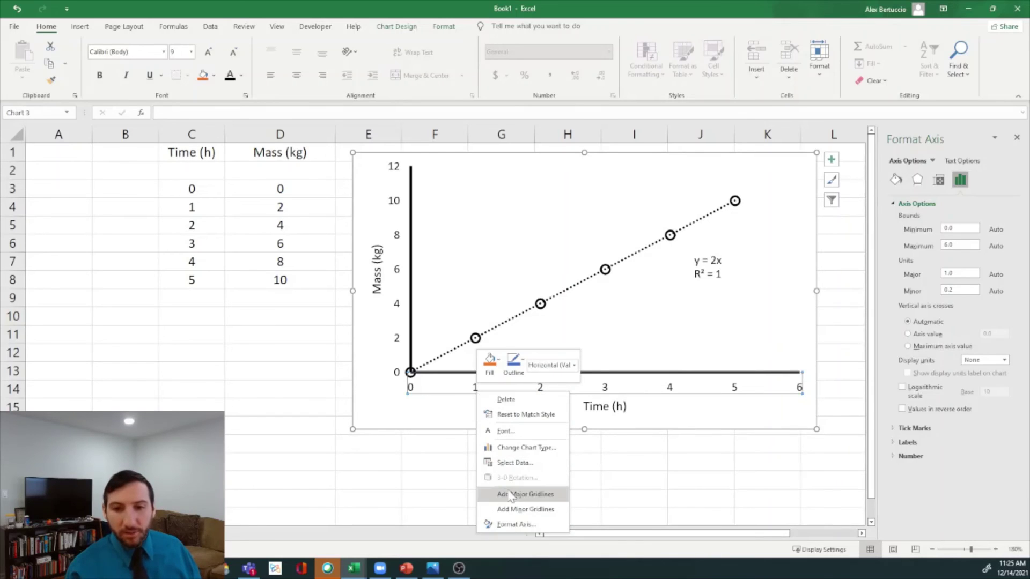
pyautogui.click(529, 523)
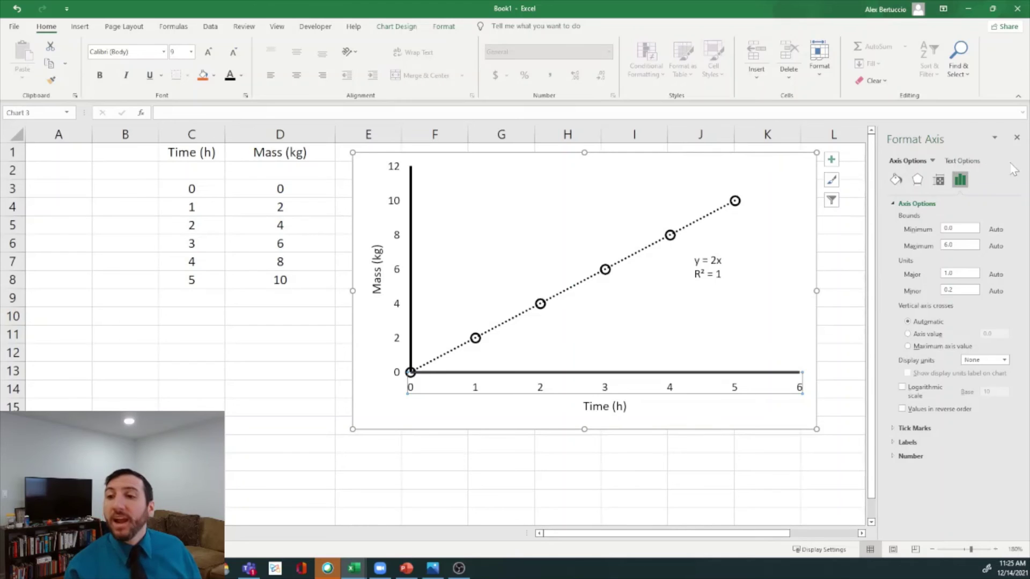
pyautogui.click(933, 429)
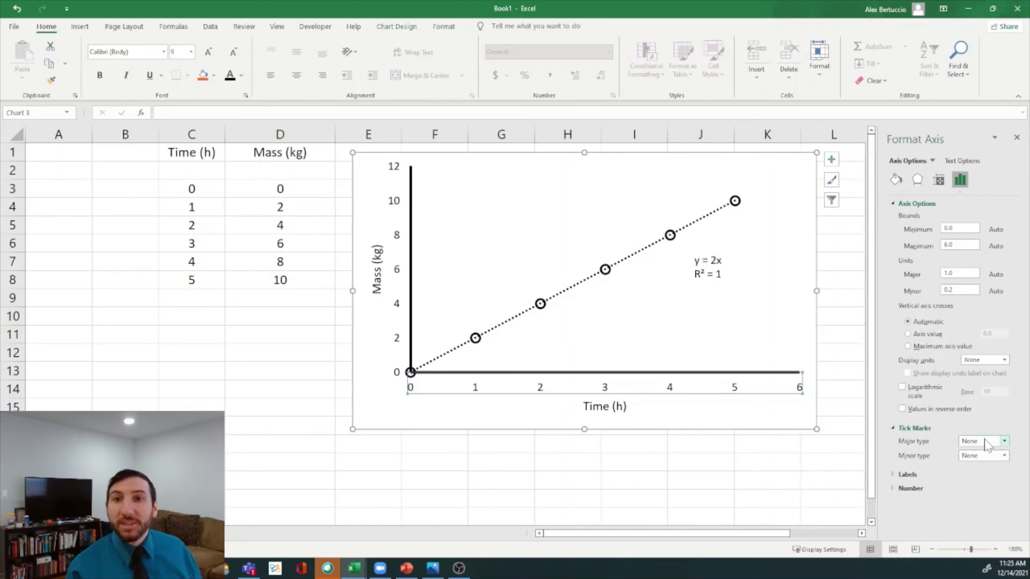
pyautogui.click(986, 443)
pyautogui.click(972, 473)
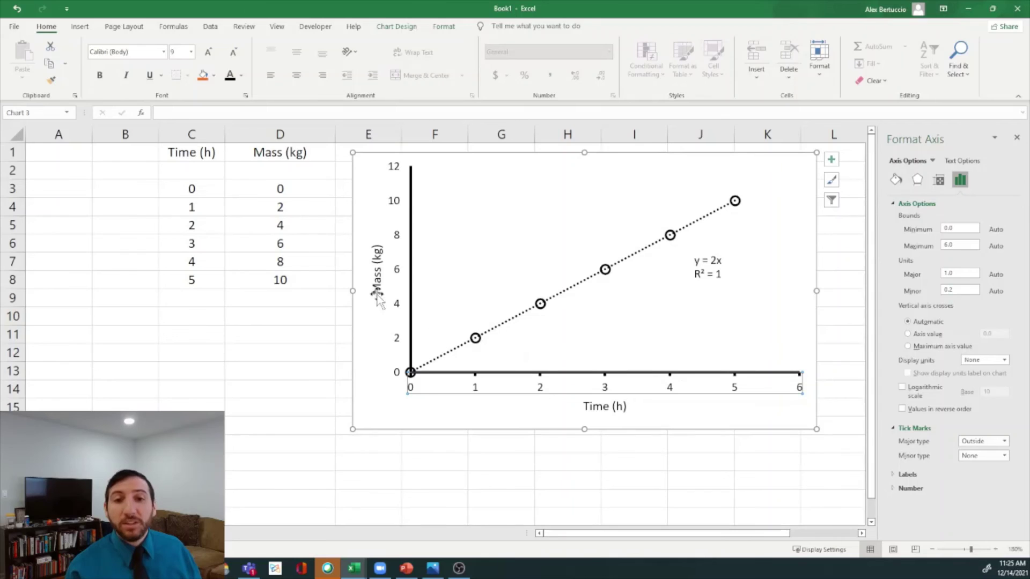
# - Set the vertical mass axis's major tick marks to Outside and deselect the chart
pyautogui.click(397, 306)
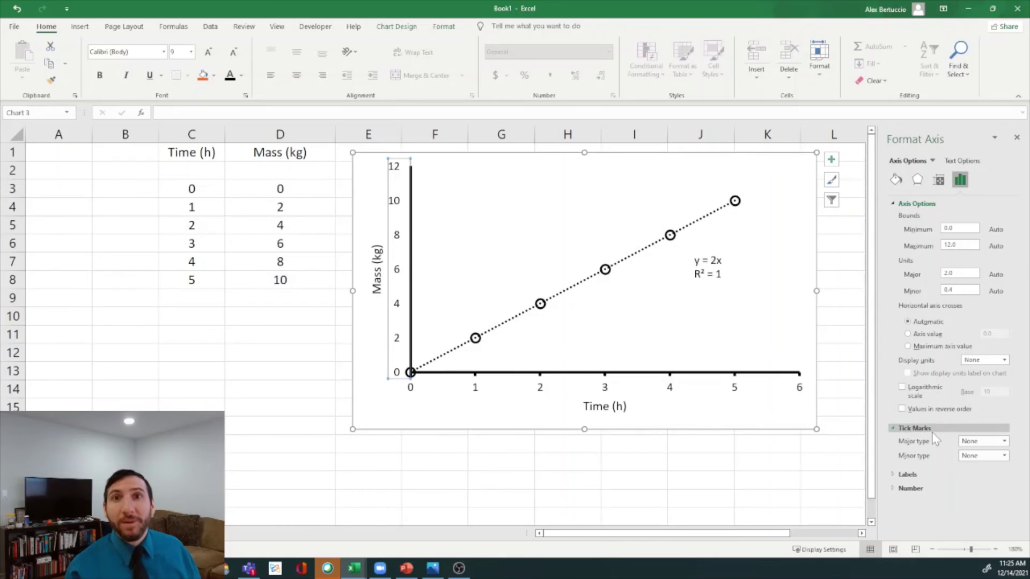
pyautogui.click(999, 441)
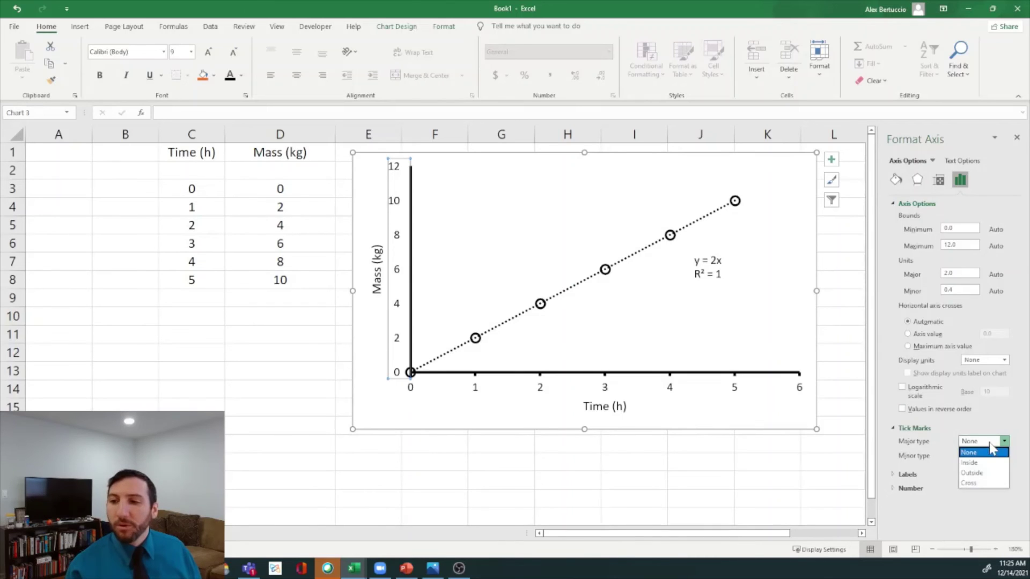
pyautogui.click(987, 477)
pyautogui.click(561, 477)
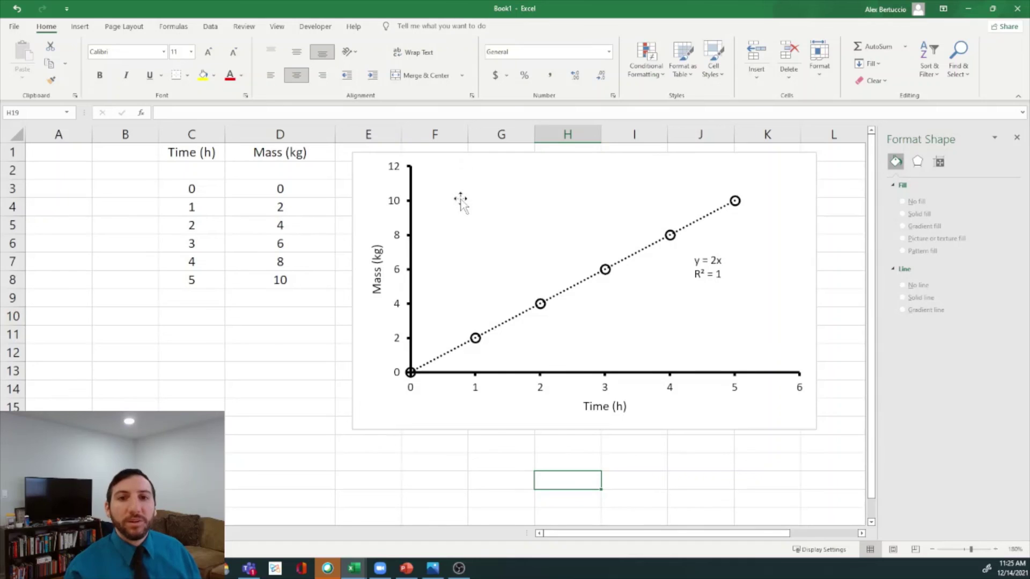
# - Save the formatted chart as a chart template named "Good Looking Figure" in the Charts templates folder
pyautogui.click(494, 212)
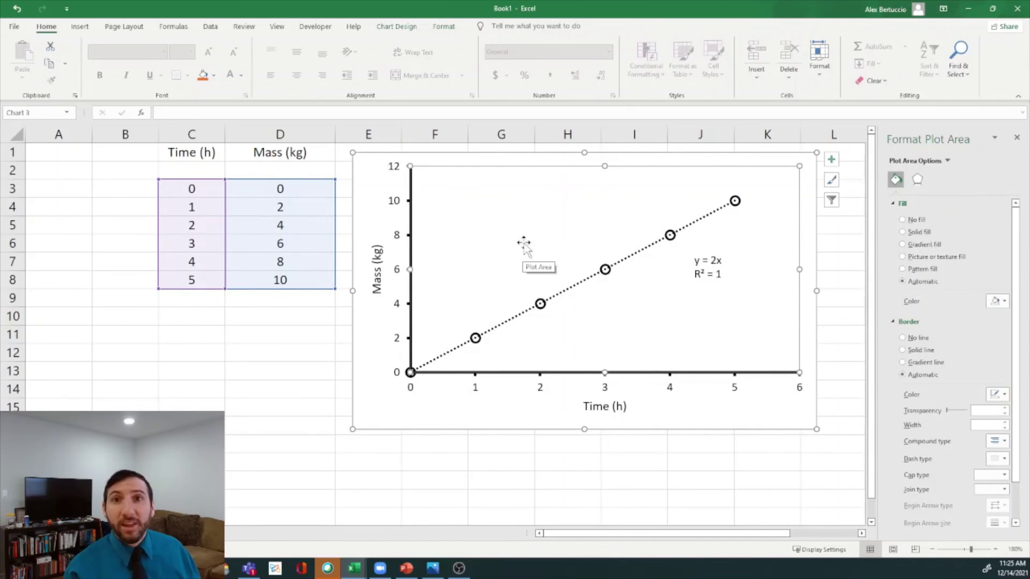
pyautogui.rightClick(488, 210)
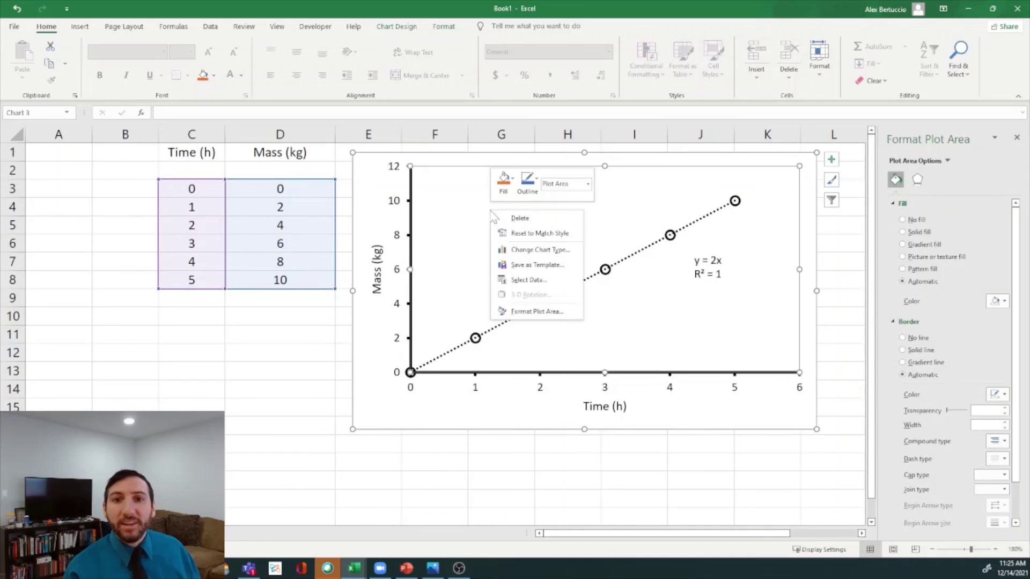
pyautogui.click(556, 270)
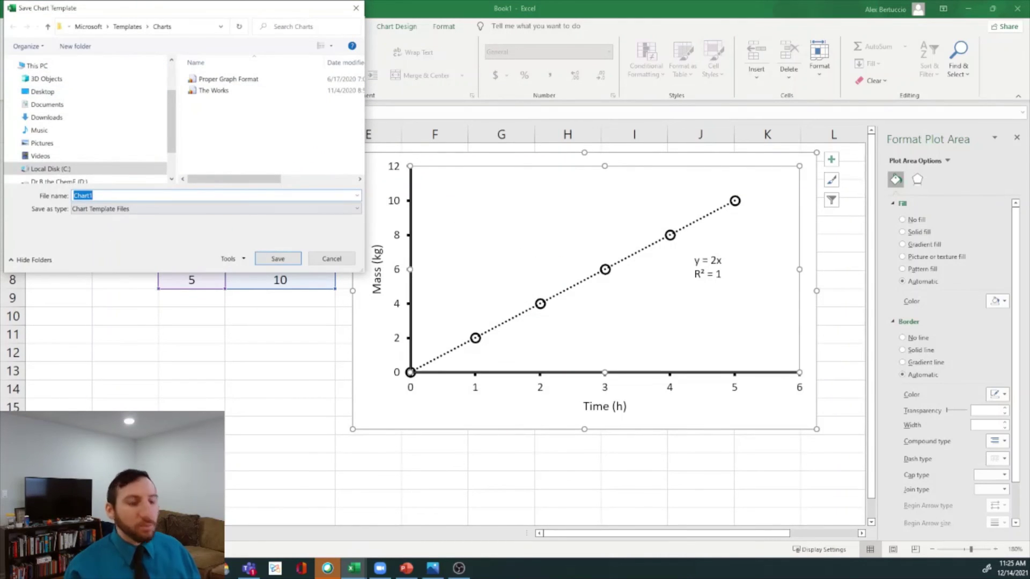
pyautogui.write('Good Looking Fi')
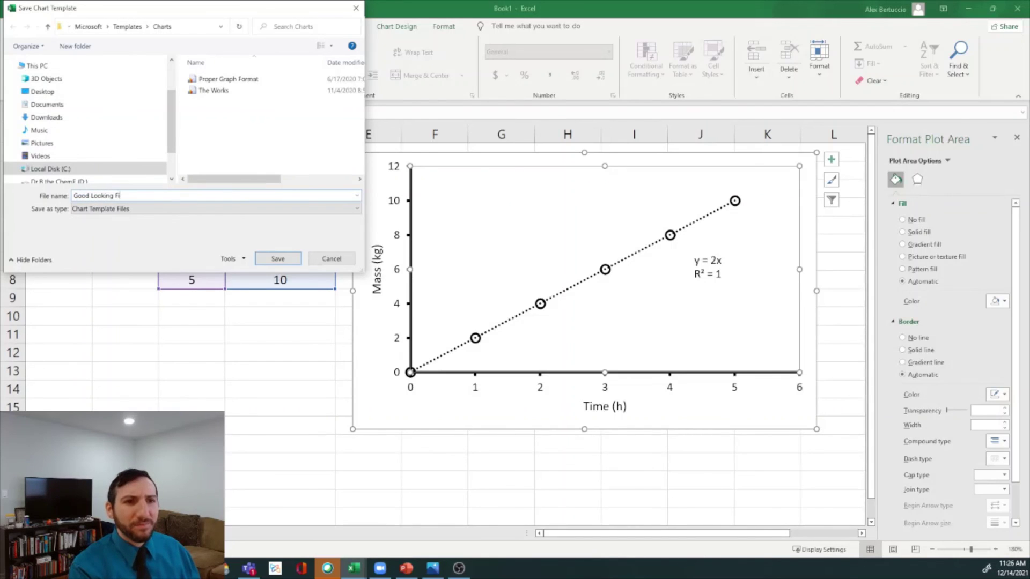
pyautogui.write('gure')
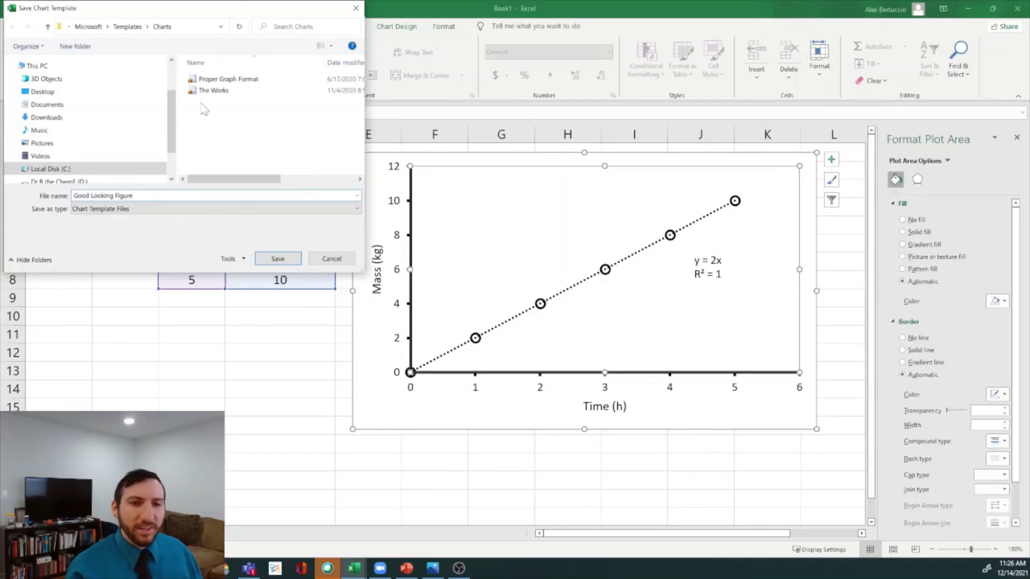
pyautogui.click(278, 259)
pyautogui.click(264, 339)
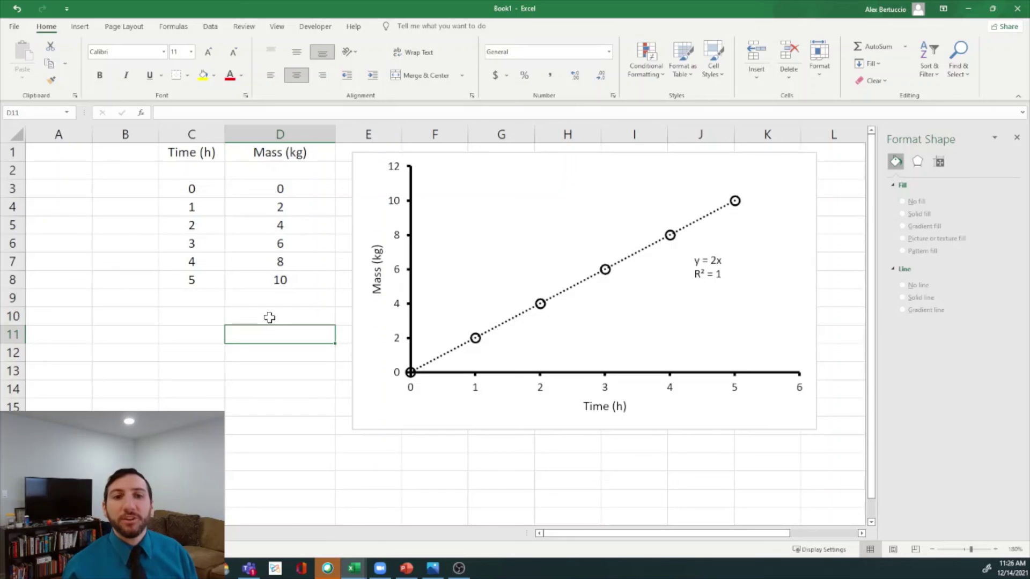
pyautogui.click(297, 357)
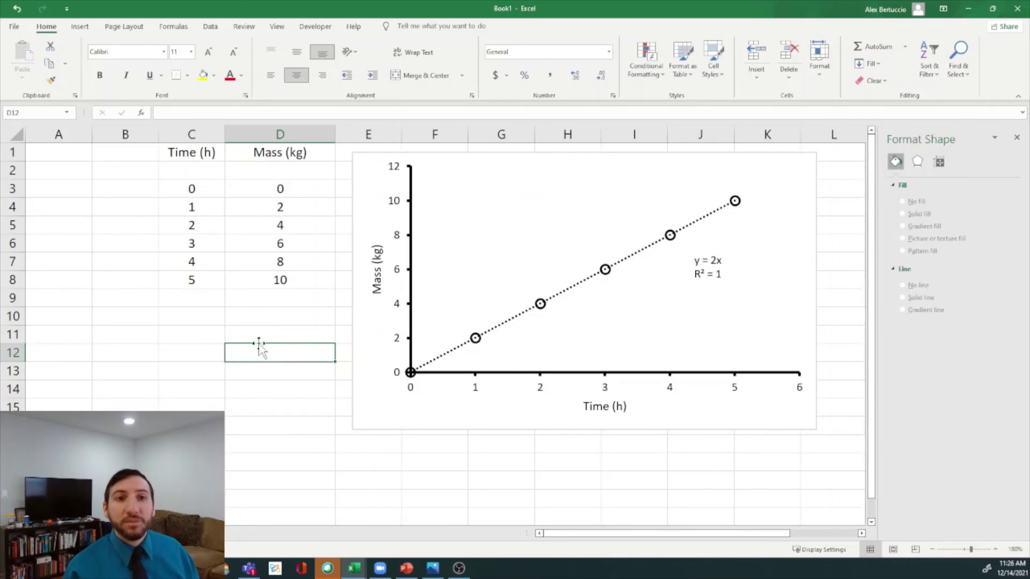
# - Insert a second markers-only scatter chart from the time and mass data in C3:D8 and shift it slightly up and to the right
pyautogui.moveTo(194, 192); pyautogui.dragTo(280, 276)
pyautogui.click(81, 26)
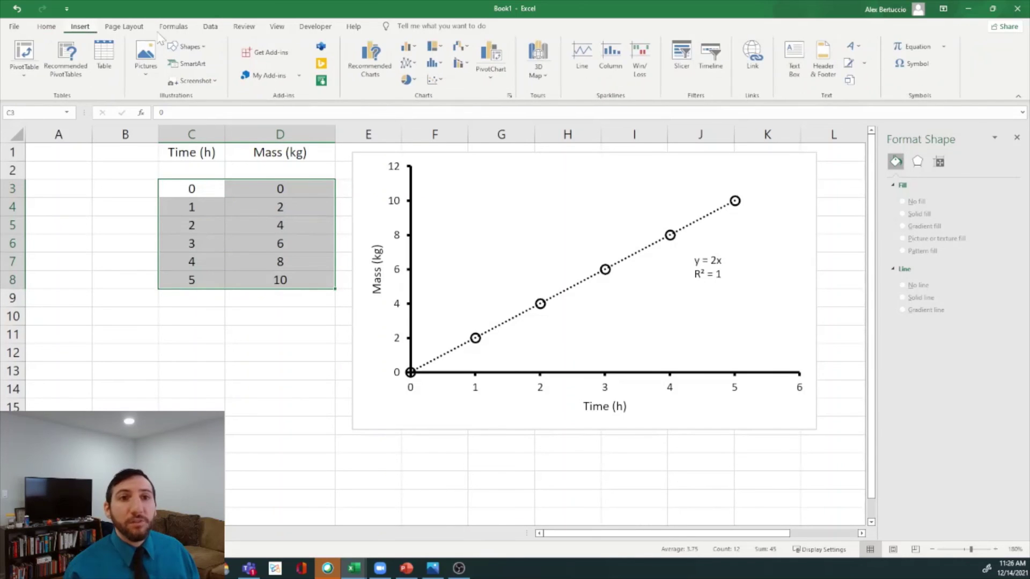
pyautogui.click(434, 80)
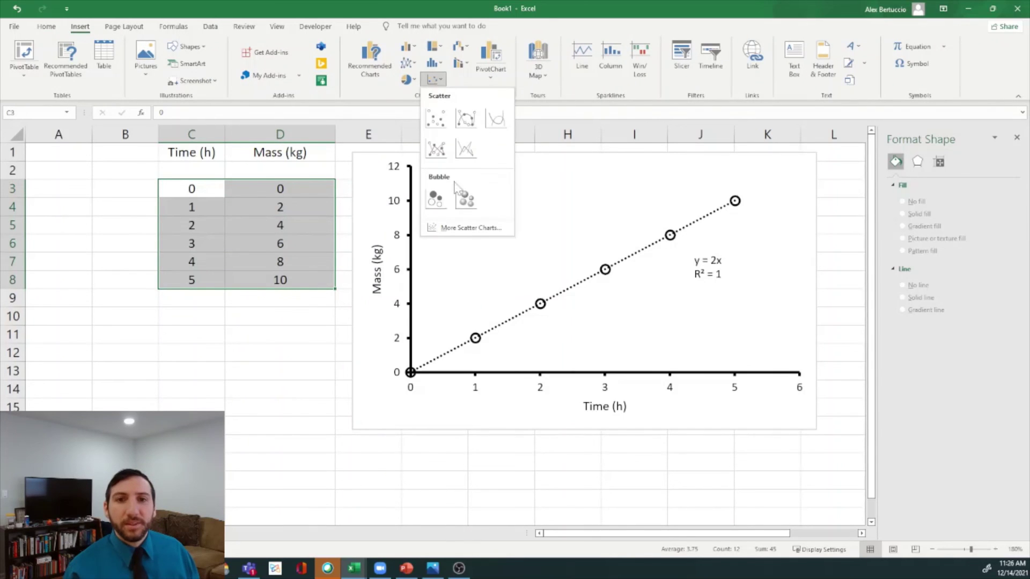
pyautogui.click(435, 120)
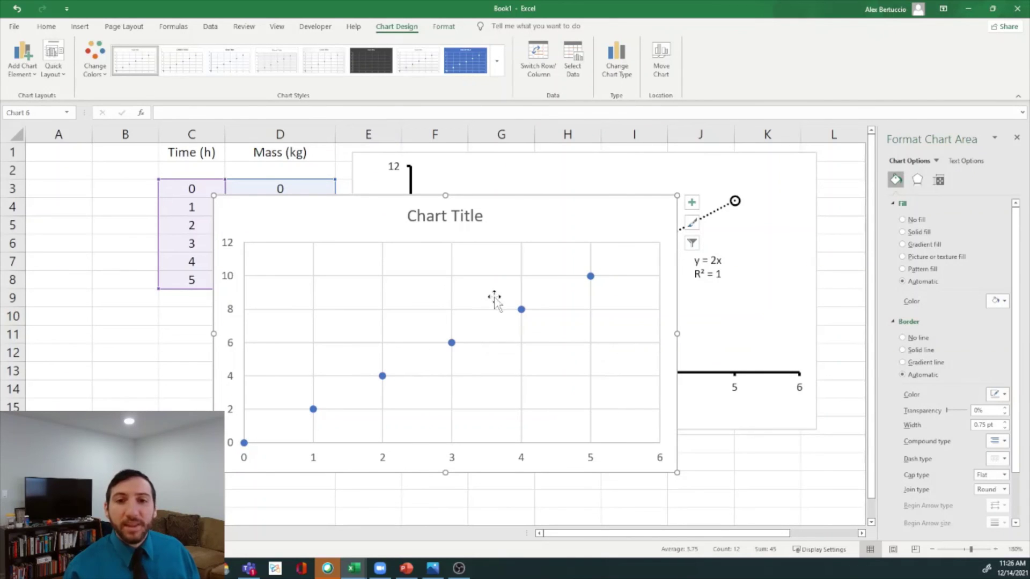
pyautogui.moveTo(517, 202); pyautogui.dragTo(538, 194)
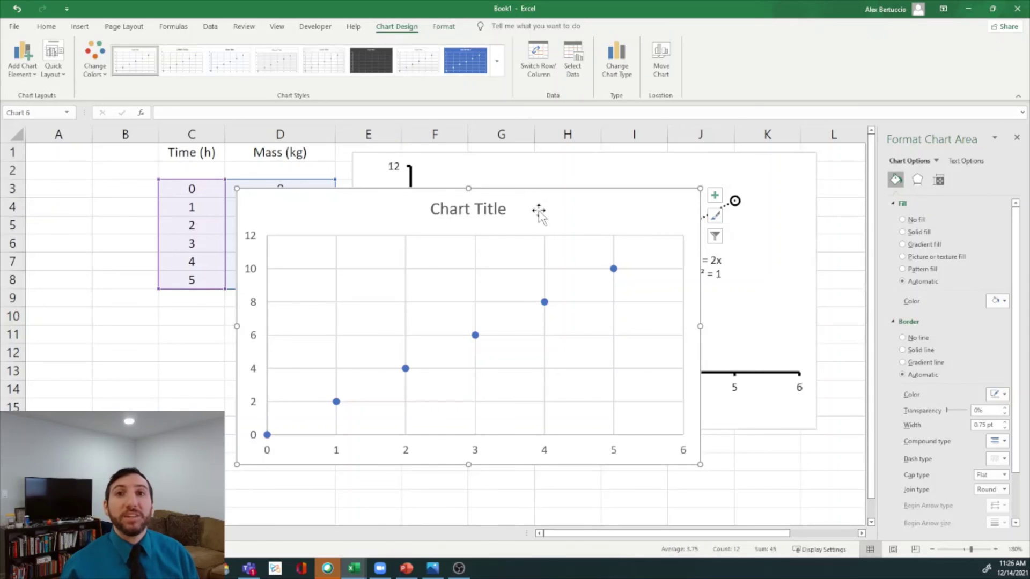
# - Change the new scatter chart's type to the saved "Good Looking Figure" template
pyautogui.click(549, 257)
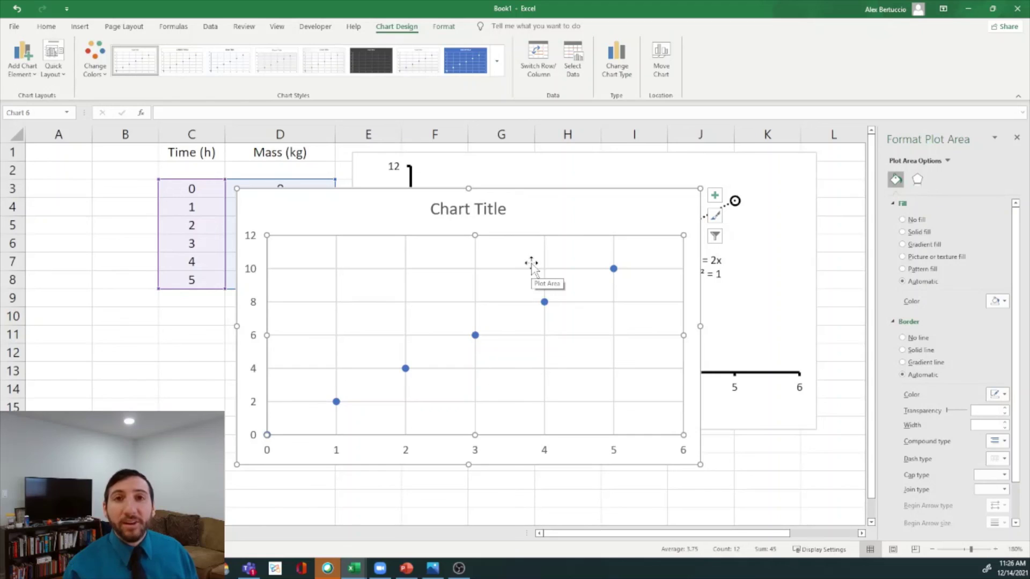
pyautogui.rightClick(511, 243)
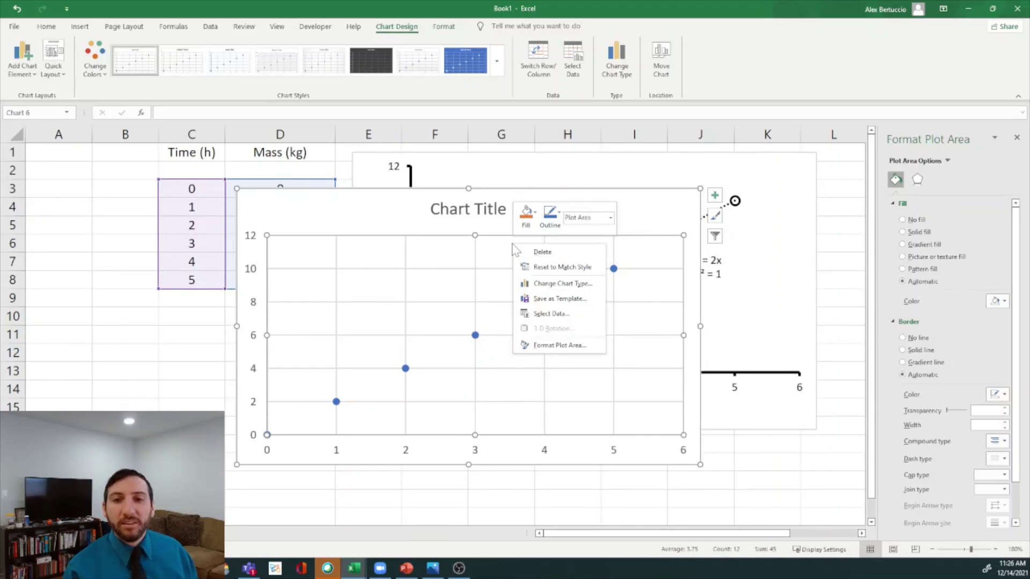
pyautogui.click(564, 287)
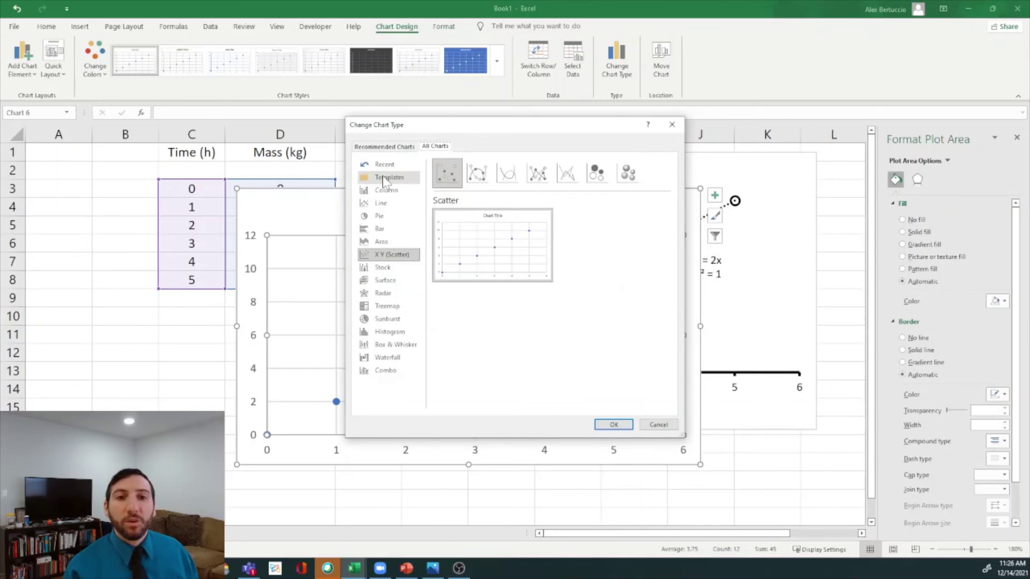
pyautogui.click(385, 178)
pyautogui.moveTo(496, 217)
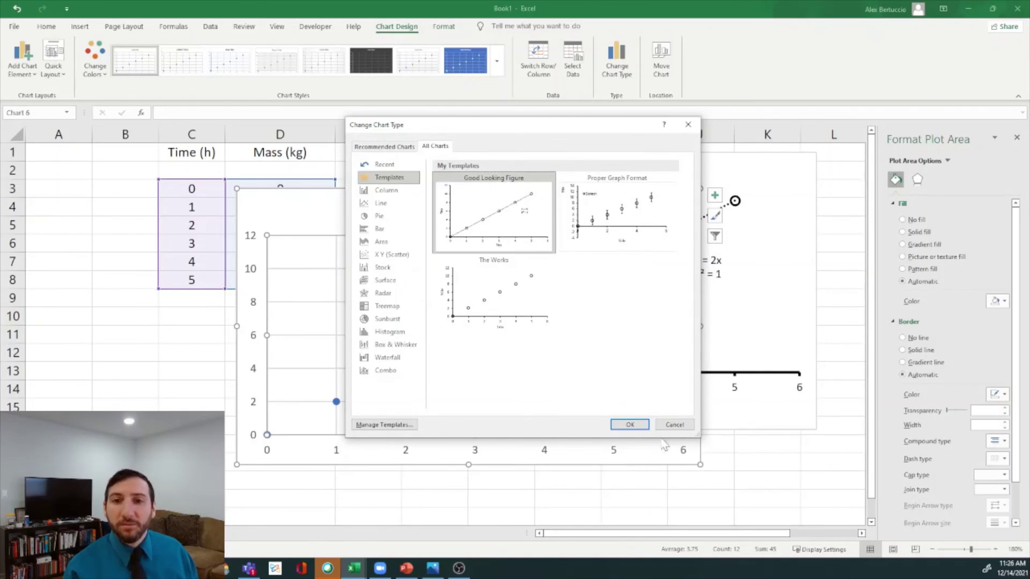
pyautogui.click(630, 425)
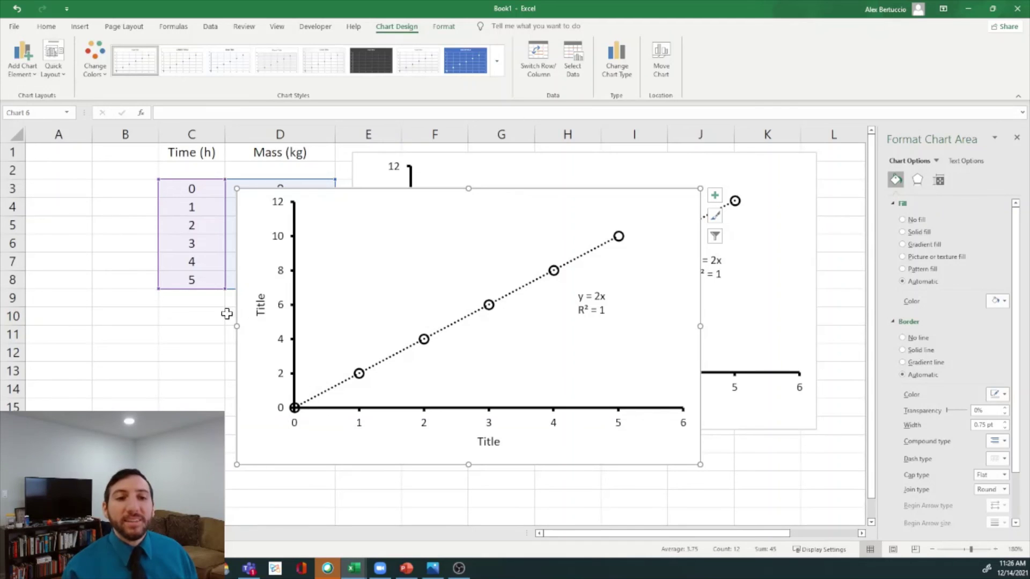
# - Title the new chart's vertical axis "Mass (kg)" and its horizontal axis "Time (h)", and deselect the chart
pyautogui.click(259, 312)
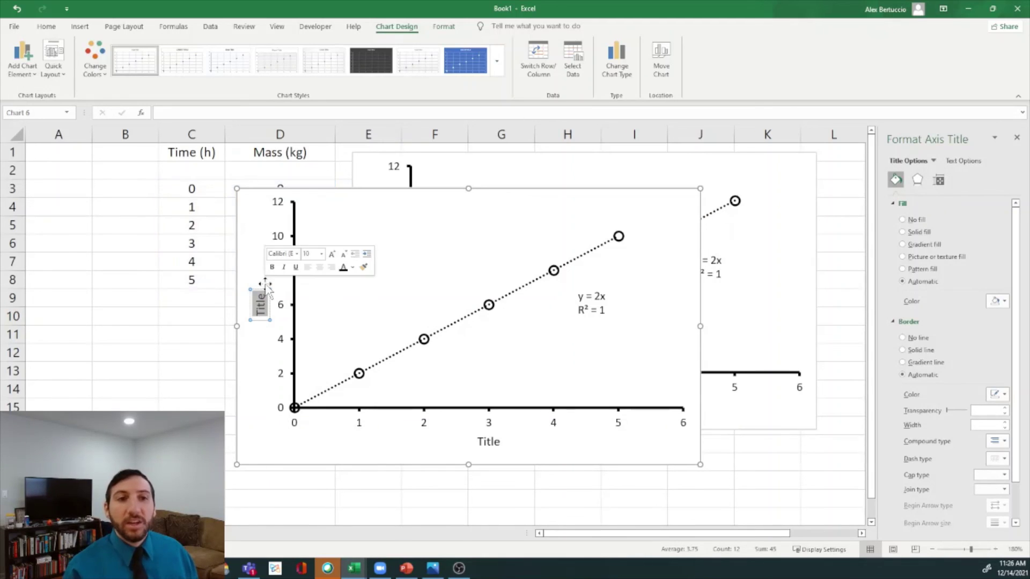
pyautogui.write('Mass (kg)')
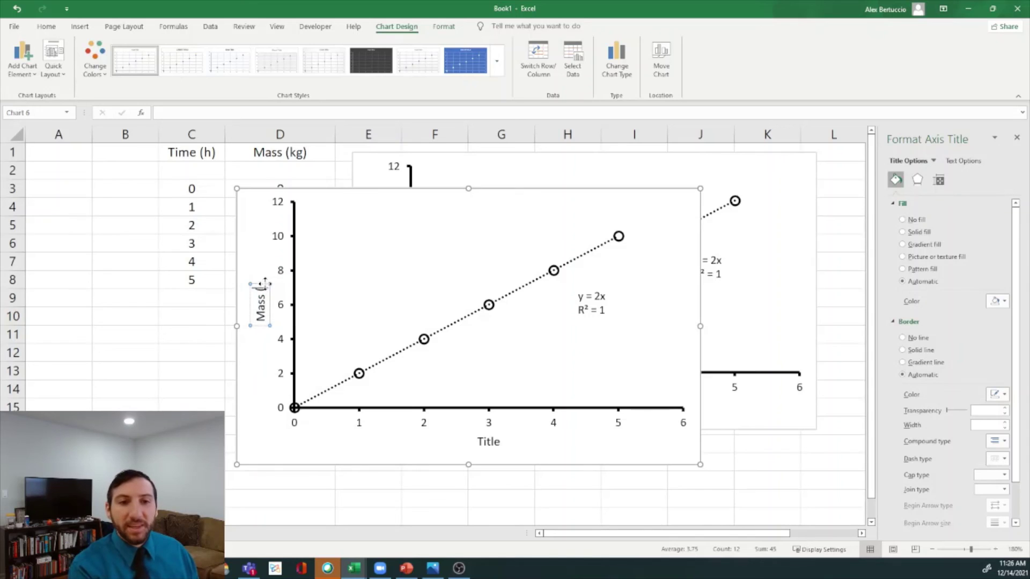
pyautogui.click(481, 441)
pyautogui.doubleClick(488, 440)
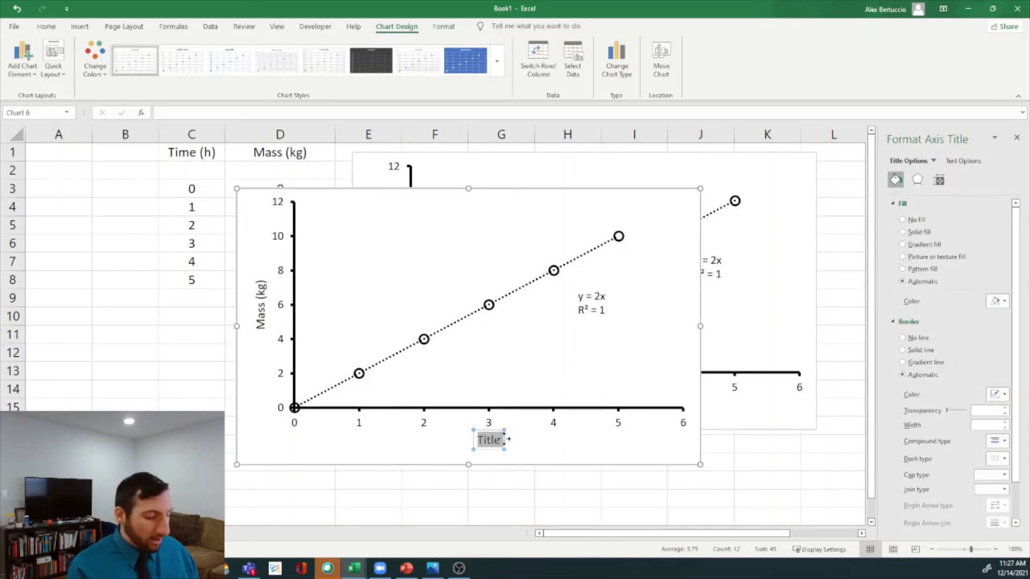
pyautogui.write('Time (h)')
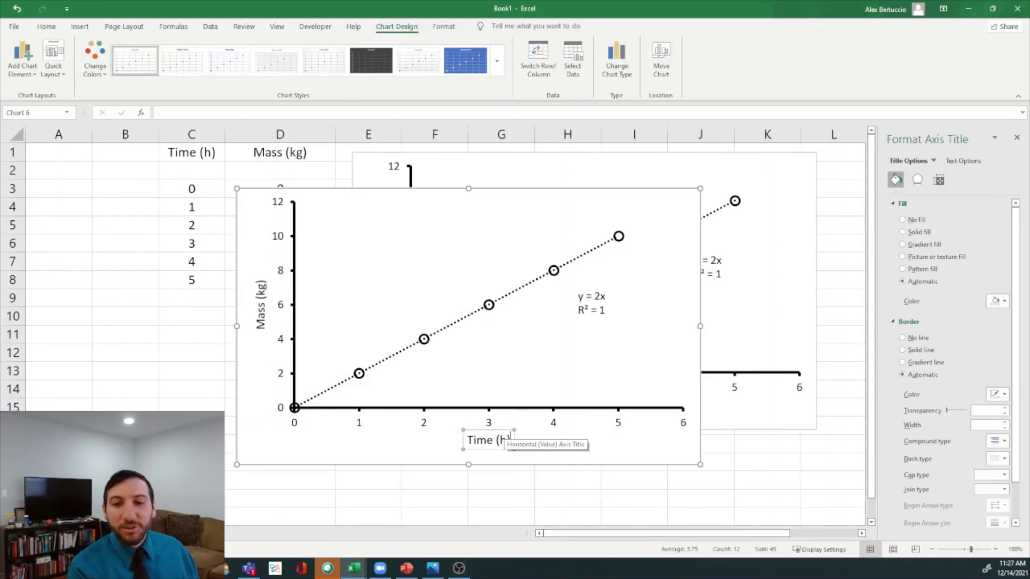
pyautogui.click(125, 425)
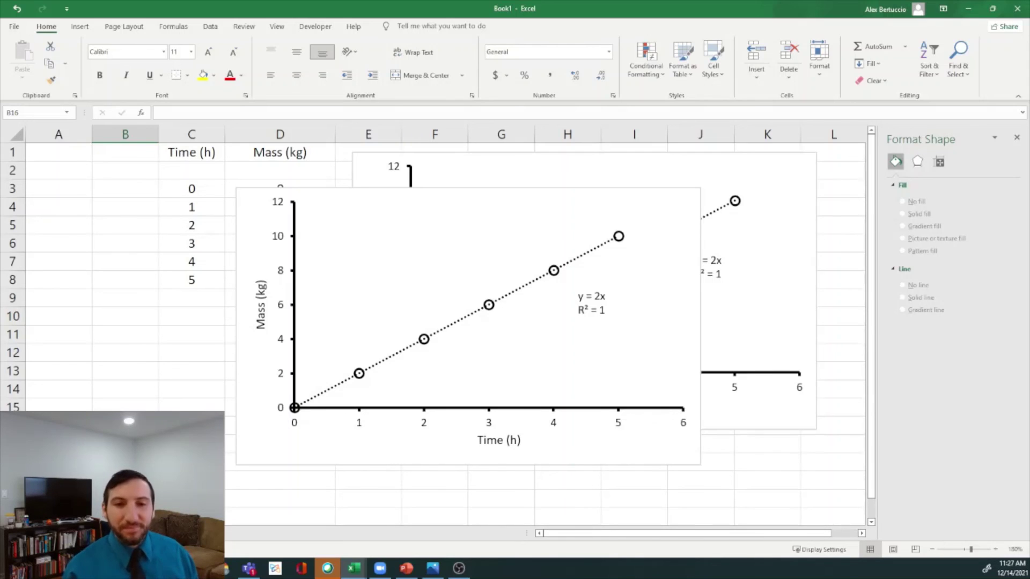
pyautogui.click(164, 374)
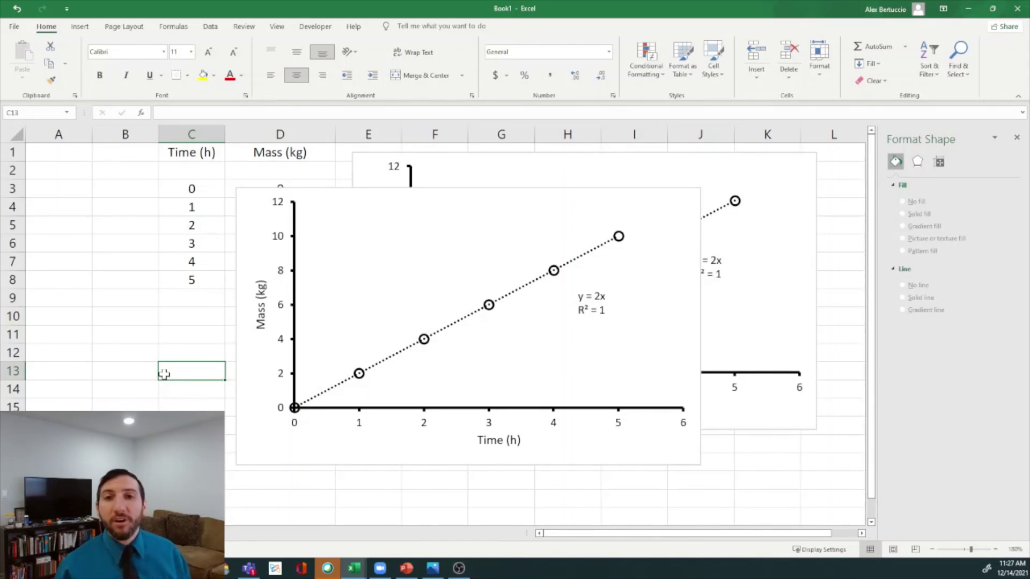